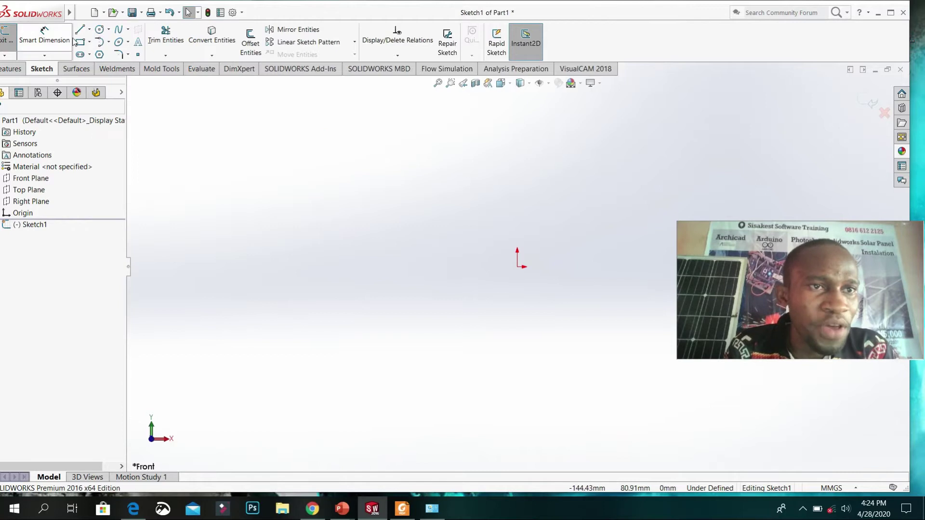
Step: Sketch a center rectangle from the origin, about 208 mm wide and 130 mm high
{"action": "left_click", "coordinate": [89, 44]}
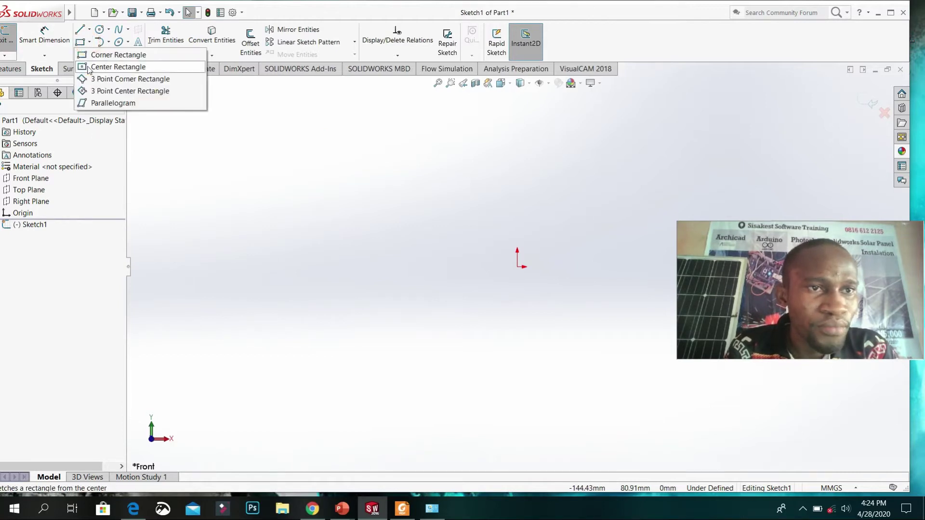
{"action": "left_click", "coordinate": [97, 66]}
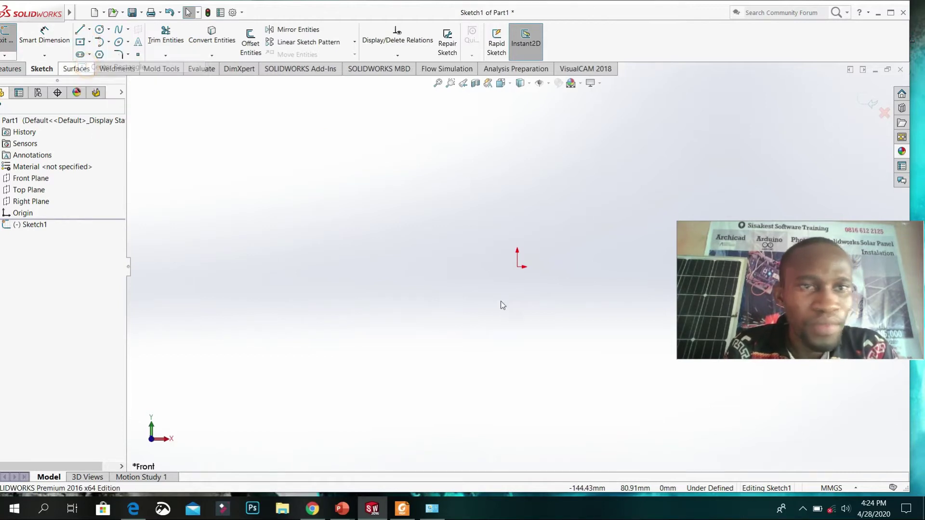
{"action": "left_click", "coordinate": [518, 266]}
{"action": "left_click", "coordinate": [296, 144]}
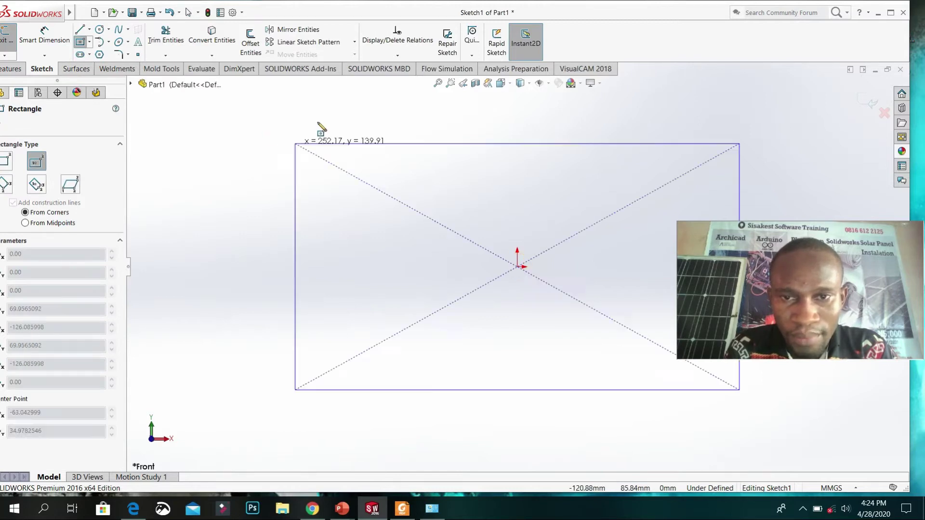
{"action": "left_click", "coordinate": [334, 153]}
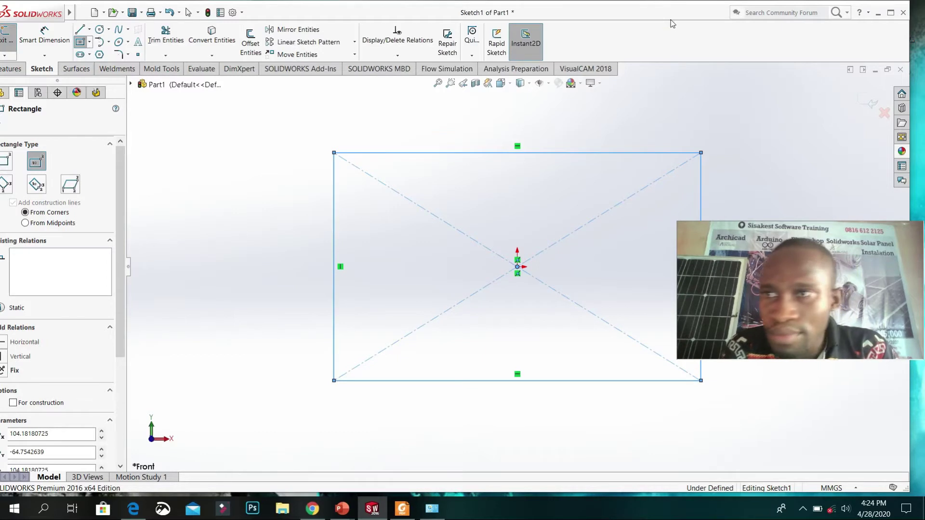
Step: Maximize the program window and leave the rectangle tool
{"action": "left_click_drag", "start_coordinate": [671, 17], "coordinate": [702, 14]}
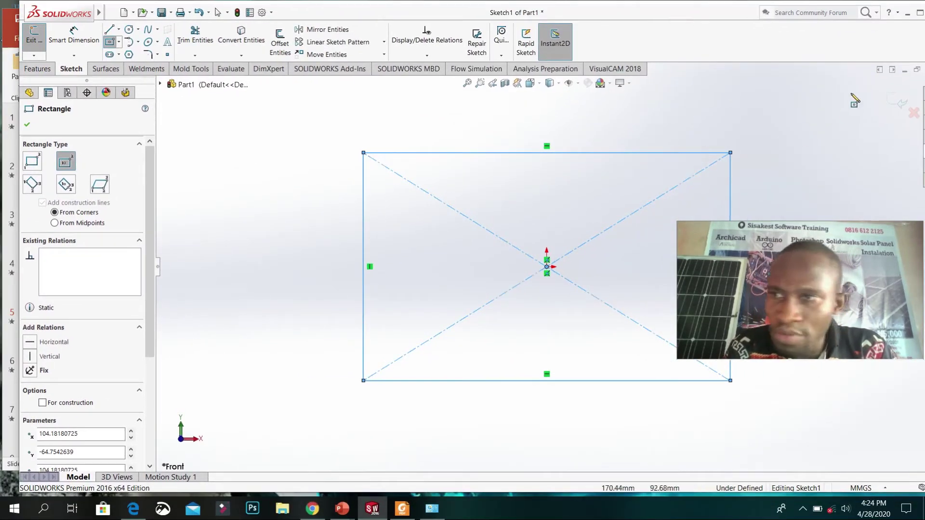
{"action": "left_click_drag", "start_coordinate": [692, 18], "coordinate": [664, 18]}
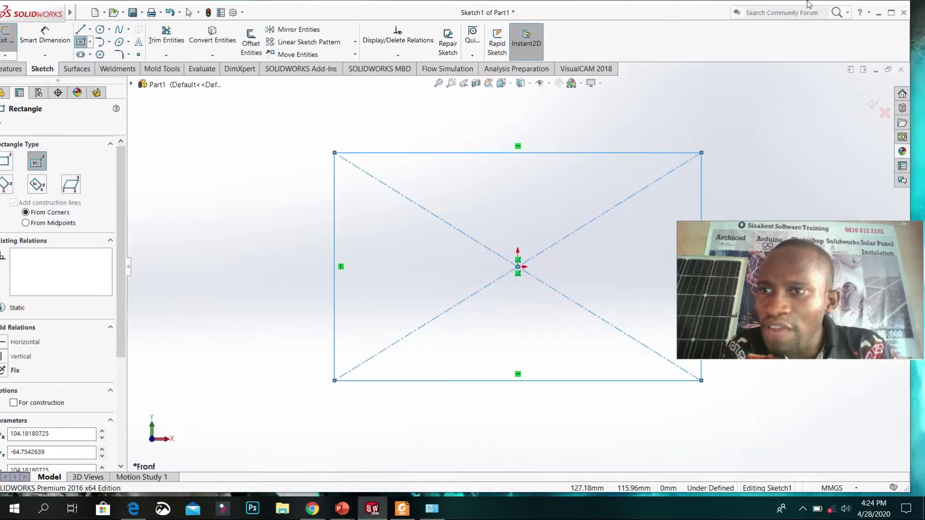
{"action": "left_click", "coordinate": [891, 13]}
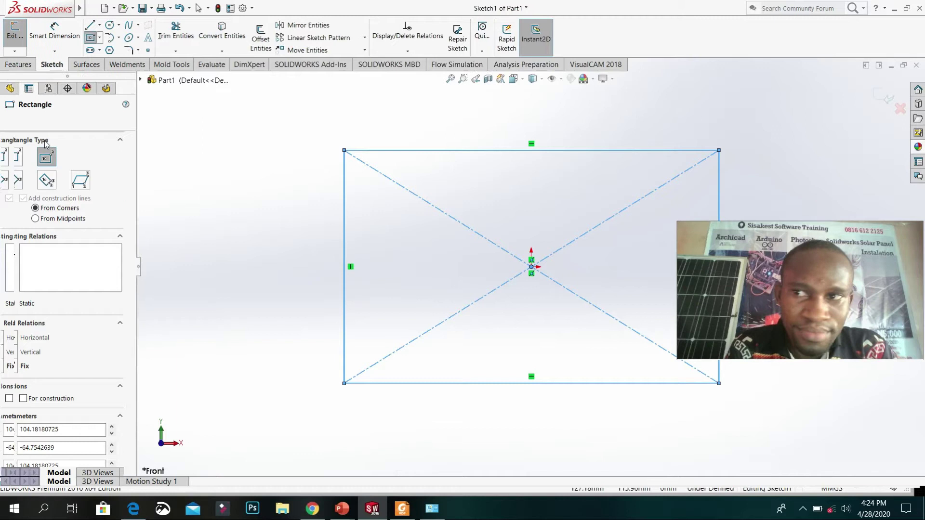
{"action": "left_click", "coordinate": [8, 120]}
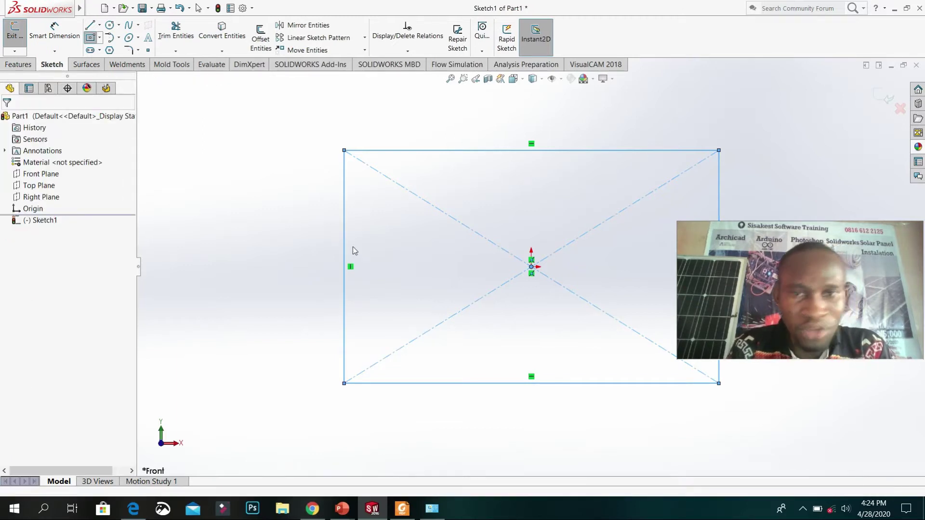
{"action": "key", "text": "Escape"}
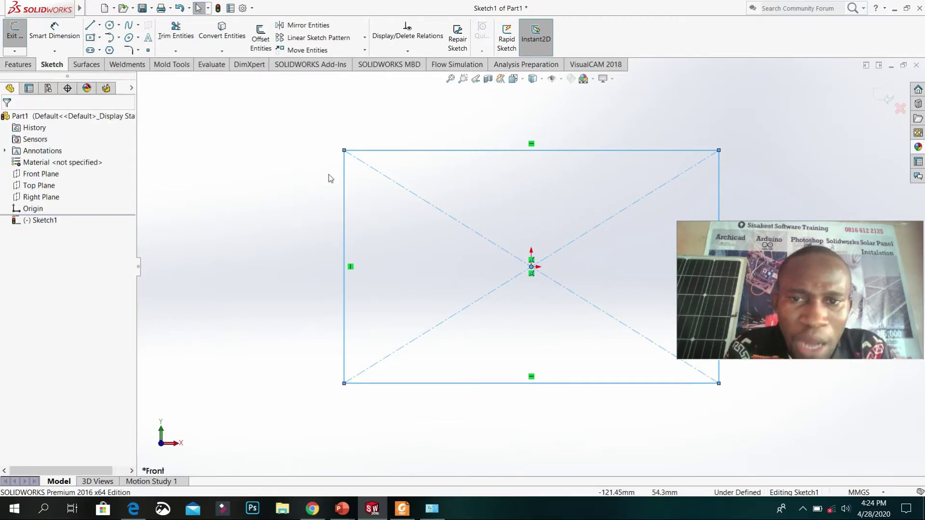
Step: Move the rectangle's left corners to test how freely the undimensioned shape can be stretched
{"action": "left_click", "coordinate": [344, 151]}
{"action": "left_click_drag", "start_coordinate": [344, 150], "coordinate": [318, 222]}
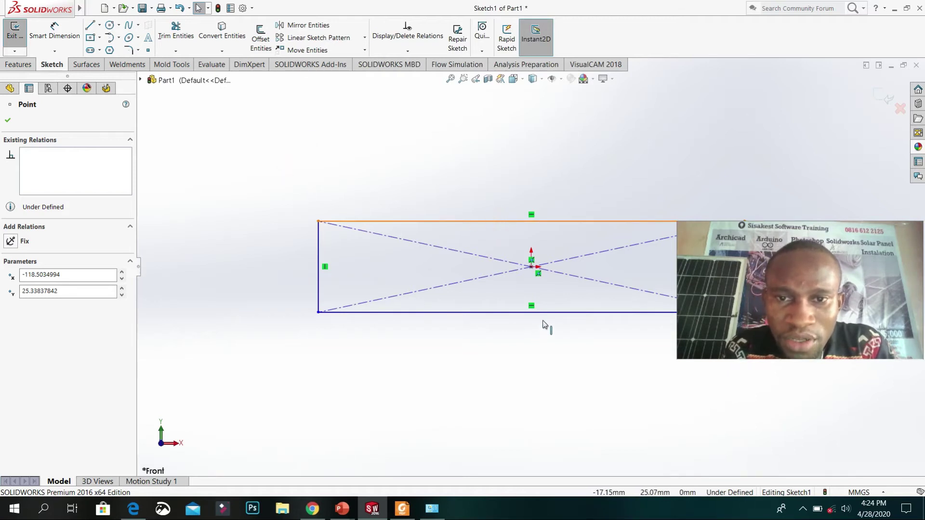
{"action": "key", "text": "ctrl+z"}
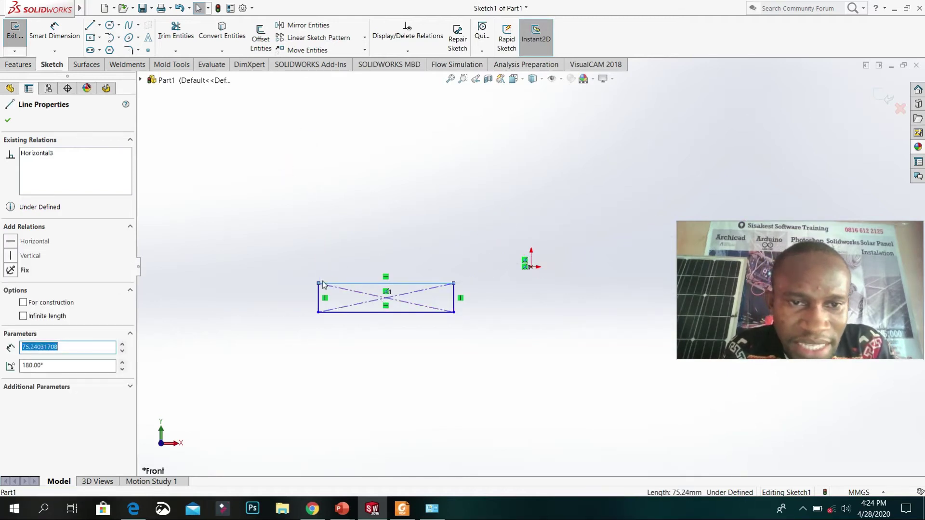
{"action": "left_click_drag", "start_coordinate": [316, 310], "coordinate": [254, 140]}
{"action": "key", "text": "ctrl+z"}
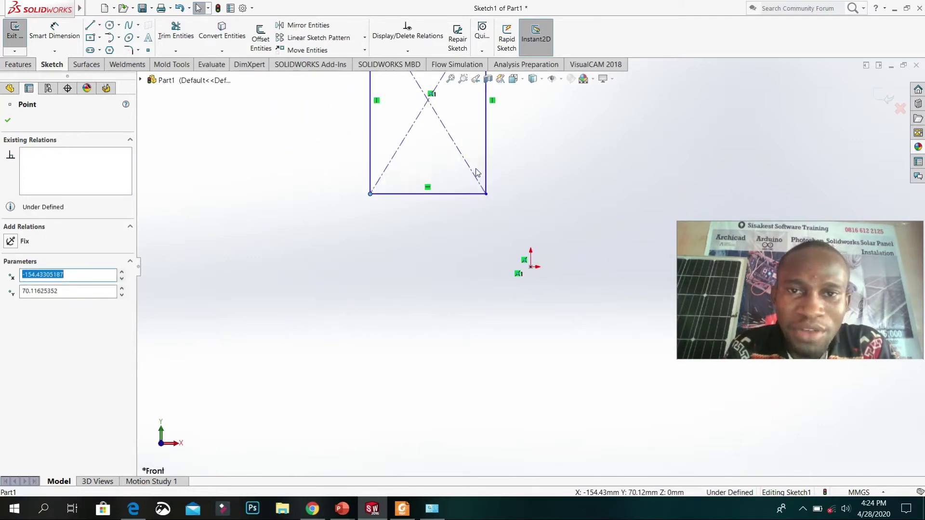
Step: Resize the rectangle to about 502 mm high and bring the crossing of its diagonals back over the origin
{"action": "left_click_drag", "start_coordinate": [419, 218], "coordinate": [375, 266]}
{"action": "left_click", "coordinate": [451, 179]}
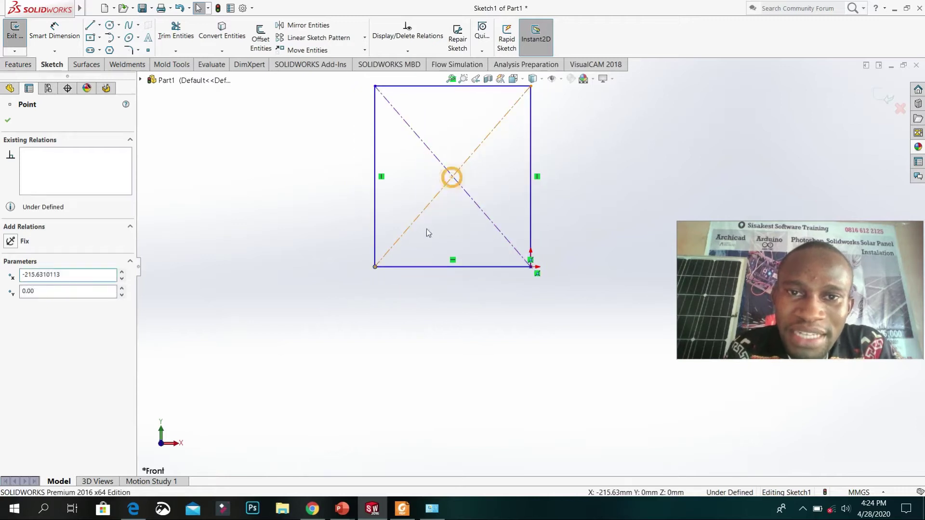
{"action": "left_click_drag", "start_coordinate": [524, 252], "coordinate": [458, 280]}
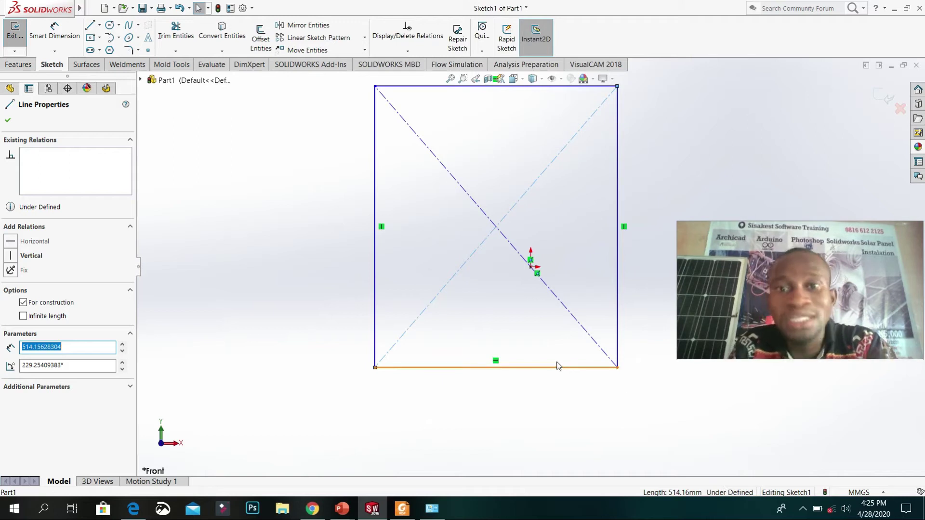
{"action": "left_click_drag", "start_coordinate": [496, 227], "coordinate": [471, 198]}
{"action": "left_click", "coordinate": [7, 121]}
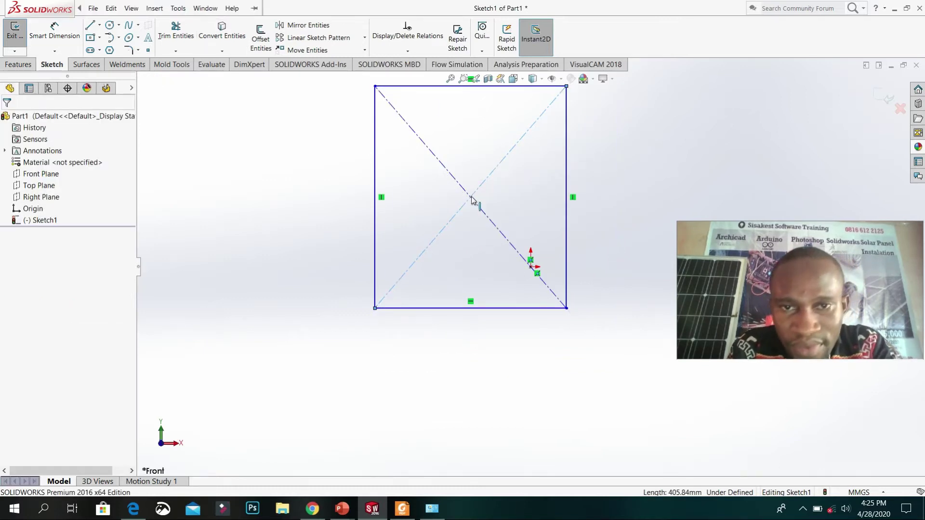
{"action": "left_click_drag", "start_coordinate": [534, 270], "coordinate": [533, 265]}
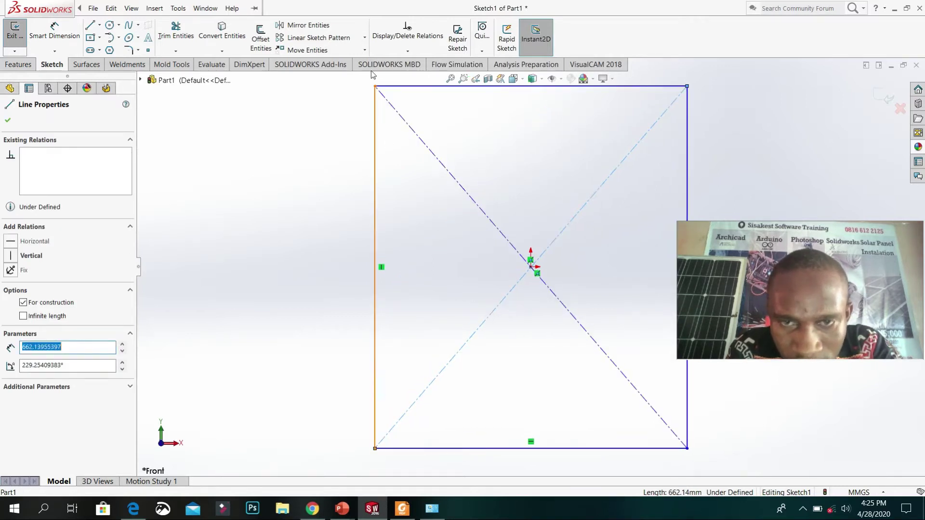
Step: Dimension the rectangle's left vertical side at 50 mm
{"action": "left_click", "coordinate": [54, 29]}
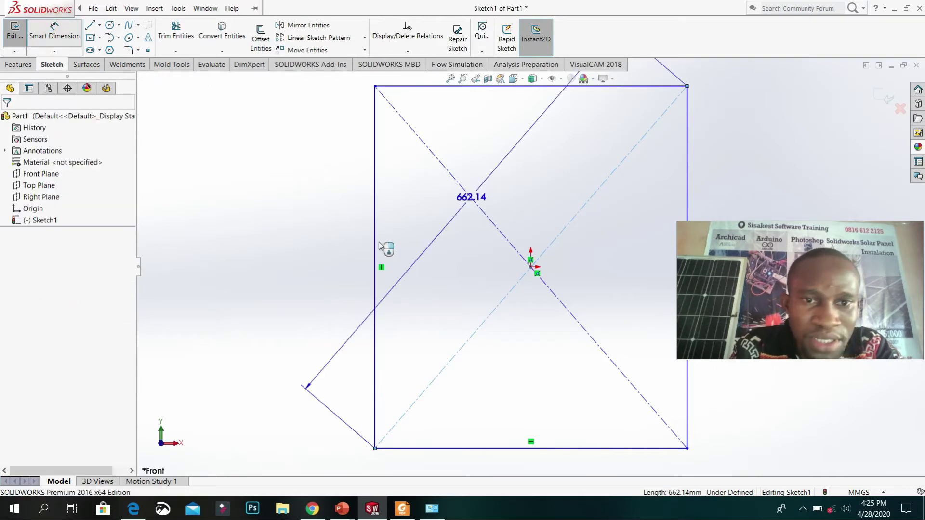
{"action": "key", "text": "Escape"}
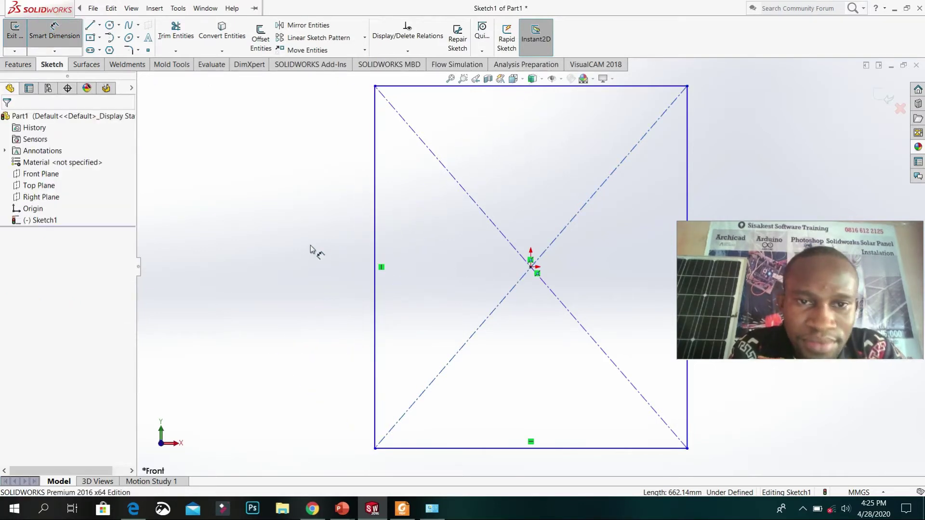
{"action": "left_click", "coordinate": [375, 243]}
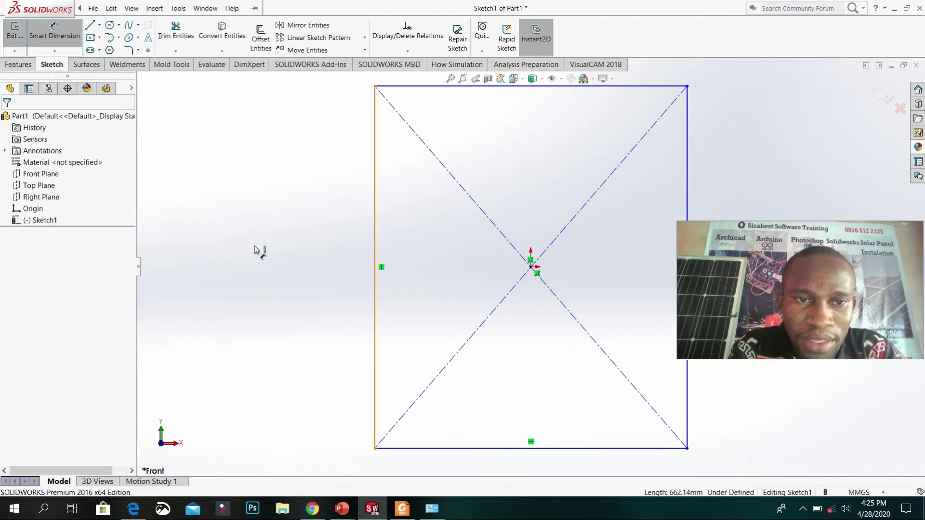
{"action": "left_click", "coordinate": [311, 260]}
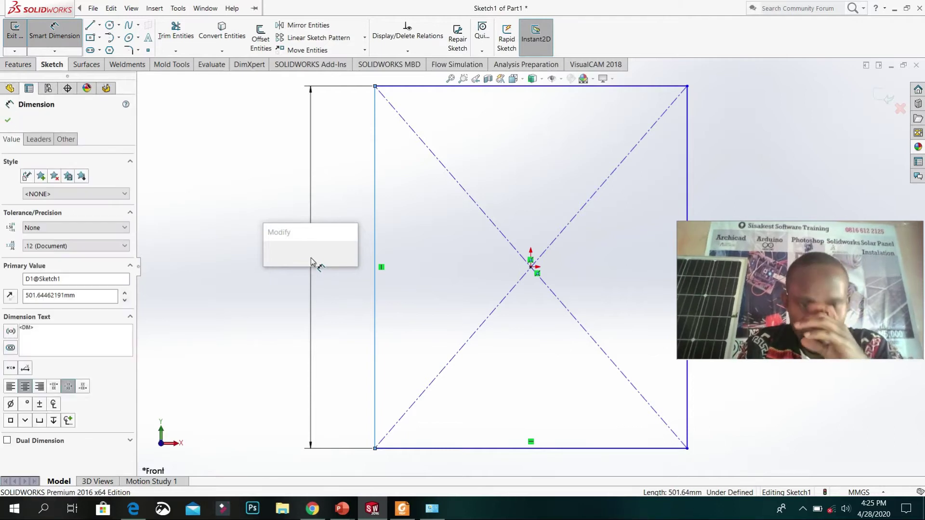
{"action": "type", "text": "50"}
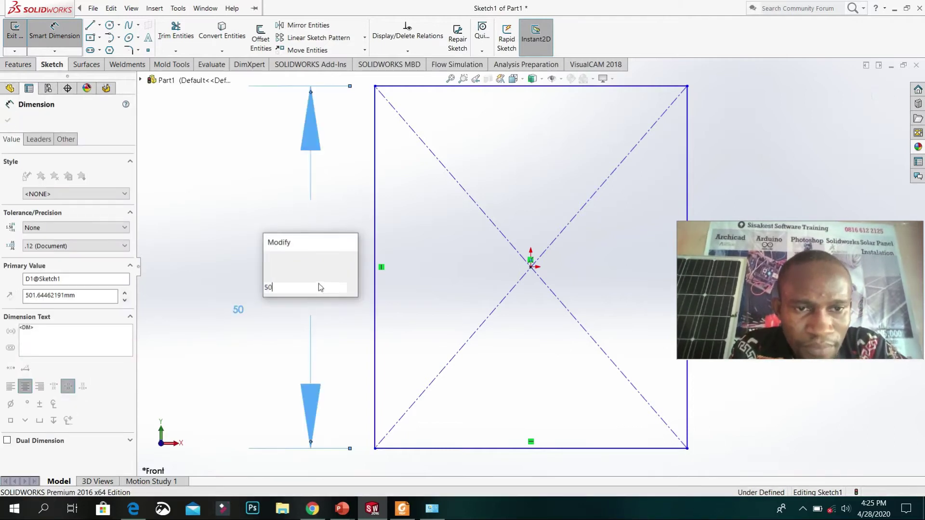
{"action": "key", "text": "Return"}
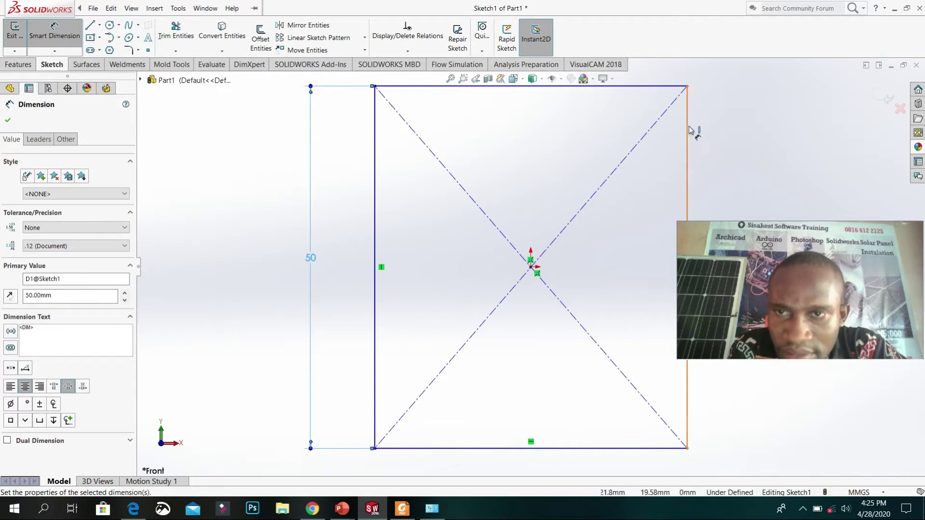
Step: Dimension the rectangle's upper horizontal side at 35 mm and finish dimensioning
{"action": "left_click", "coordinate": [658, 75]}
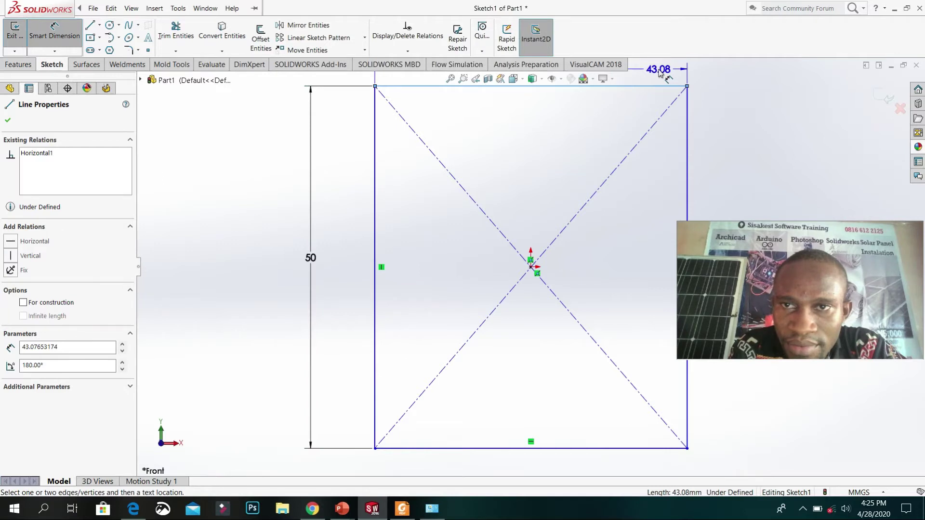
{"action": "scroll", "coordinate": [659, 73], "scroll_direction": "down", "scroll_amount": 3}
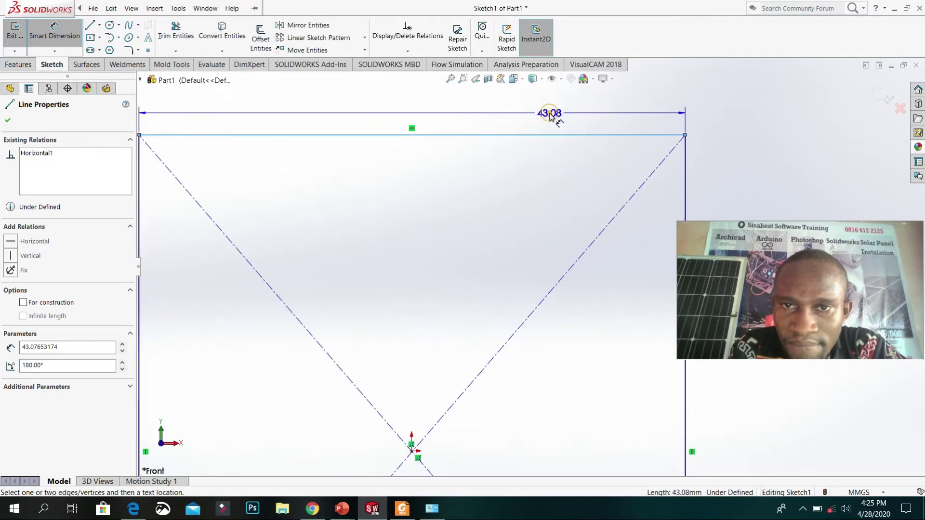
{"action": "left_click", "coordinate": [552, 117]}
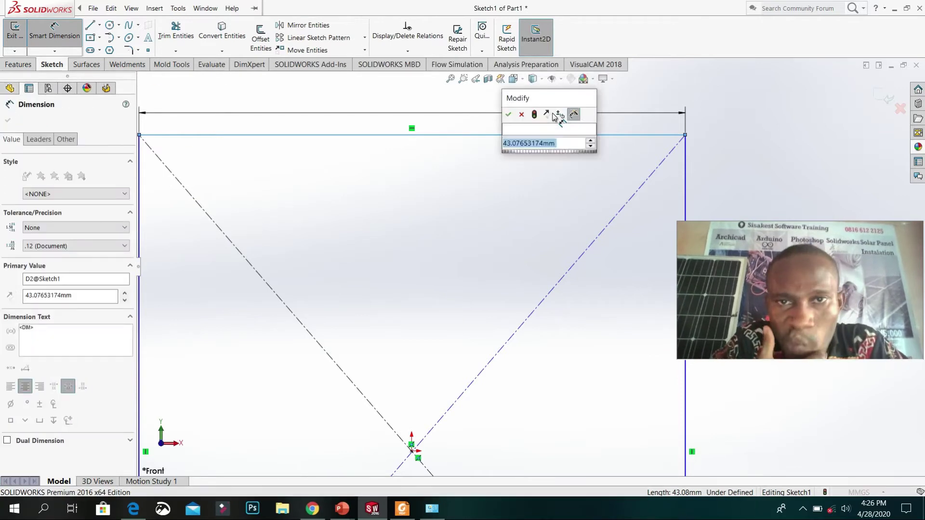
{"action": "type", "text": "20"}
{"action": "key", "text": "Return"}
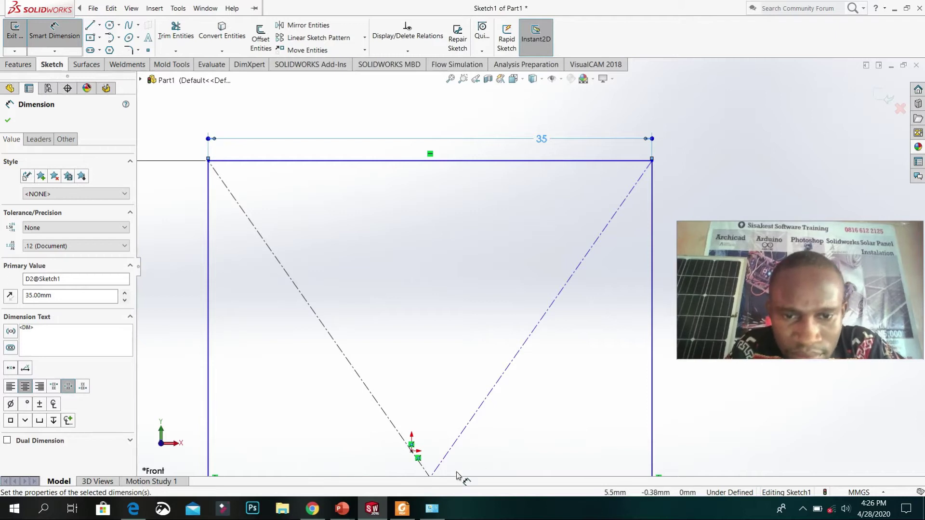
{"action": "scroll", "coordinate": [429, 472], "scroll_direction": "up", "scroll_amount": 3}
{"action": "scroll", "coordinate": [428, 471], "scroll_direction": "up", "scroll_amount": 2}
{"action": "scroll", "coordinate": [448, 424], "scroll_direction": "up", "scroll_amount": 2}
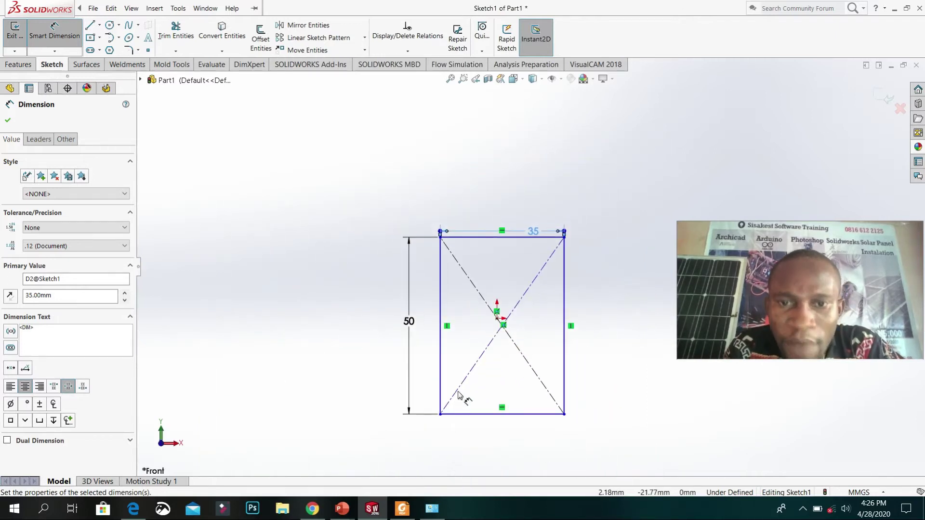
{"action": "left_click", "coordinate": [9, 117]}
Step: Move the dimensioned rectangle by its left corners to test whether its position is still free
{"action": "left_click_drag", "start_coordinate": [441, 243], "coordinate": [238, 277]}
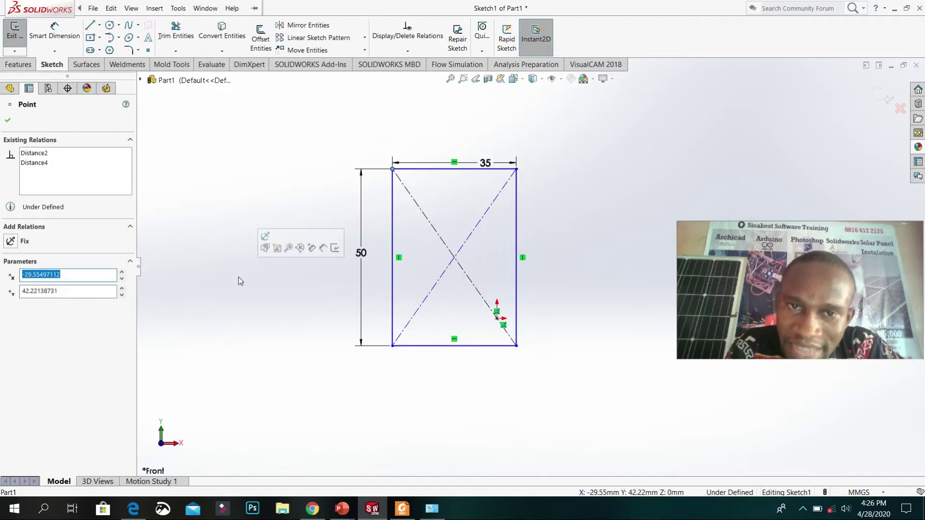
{"action": "mouse_move", "coordinate": [391, 346]}
{"action": "left_mouse_down"}
{"action": "mouse_move", "coordinate": [346, 279]}
{"action": "mouse_move", "coordinate": [328, 321]}
{"action": "mouse_move", "coordinate": [377, 345]}
{"action": "left_mouse_up"}
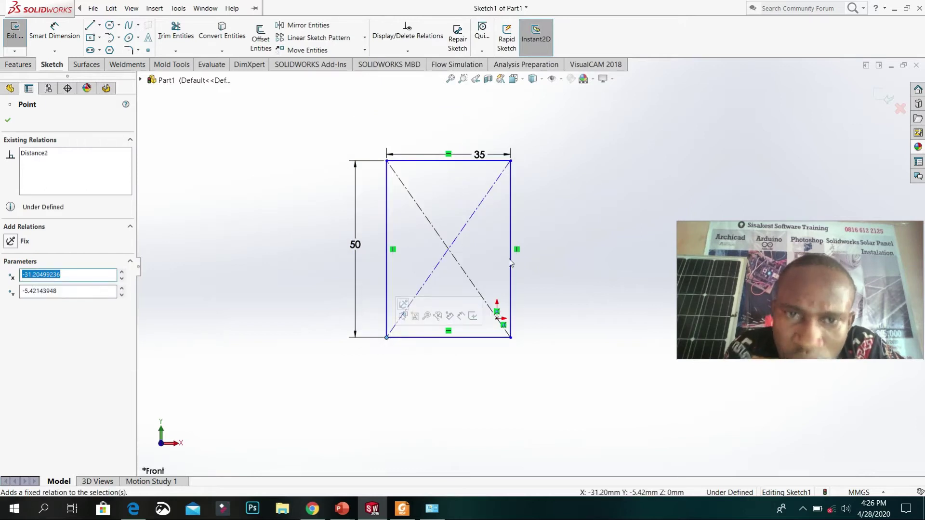
{"action": "scroll", "coordinate": [486, 246], "scroll_direction": "up", "scroll_amount": 2}
{"action": "scroll", "coordinate": [487, 248], "scroll_direction": "down", "scroll_amount": 5}
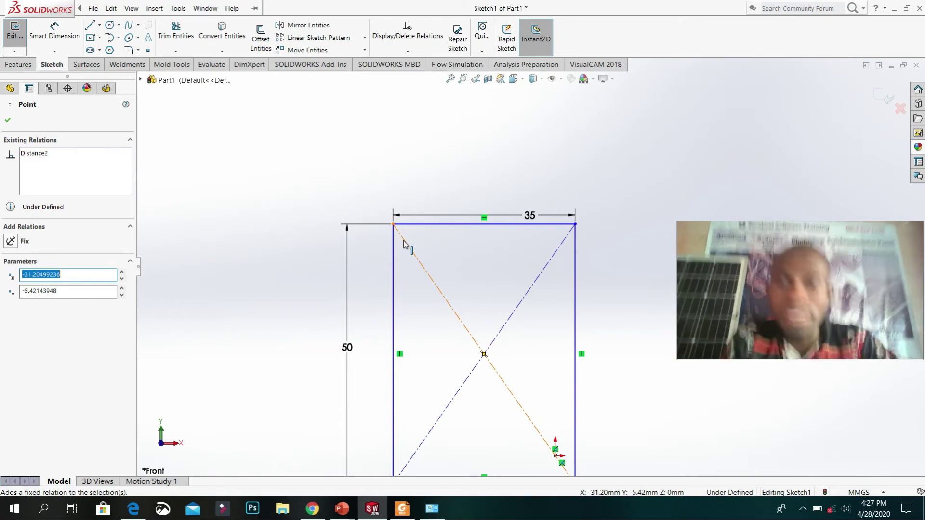
Step: Center the rectangle by adding a Midpoint relation between its rising diagonal construction line and the point at the origin
{"action": "left_click", "coordinate": [484, 355]}
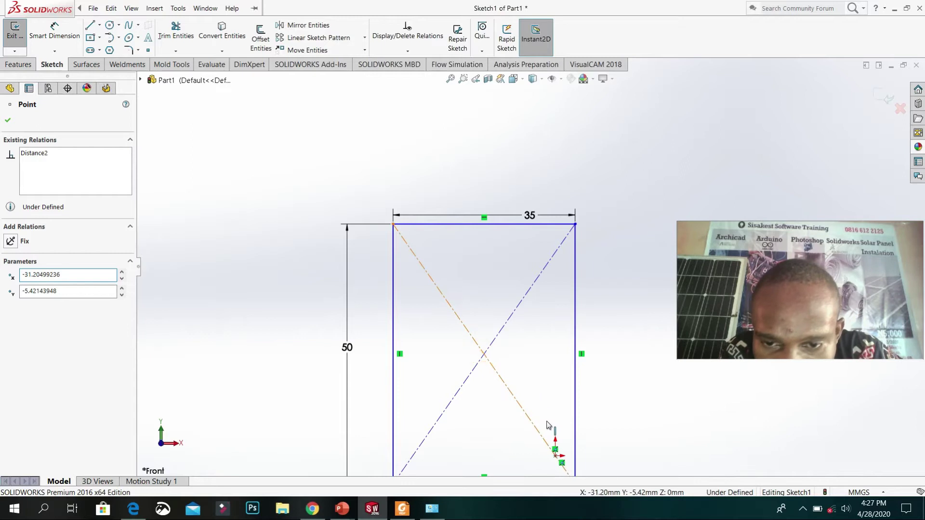
{"action": "left_click", "coordinate": [484, 355]}
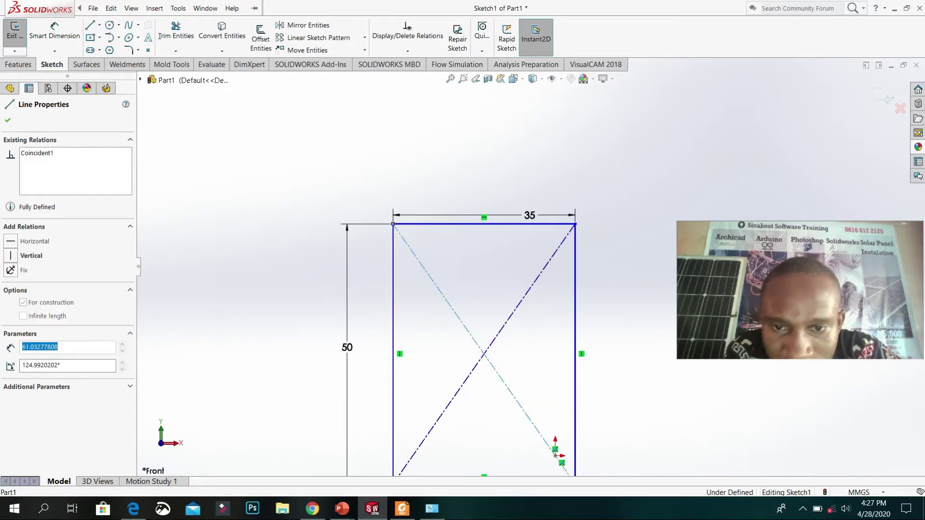
{"action": "left_click", "coordinate": [560, 462]}
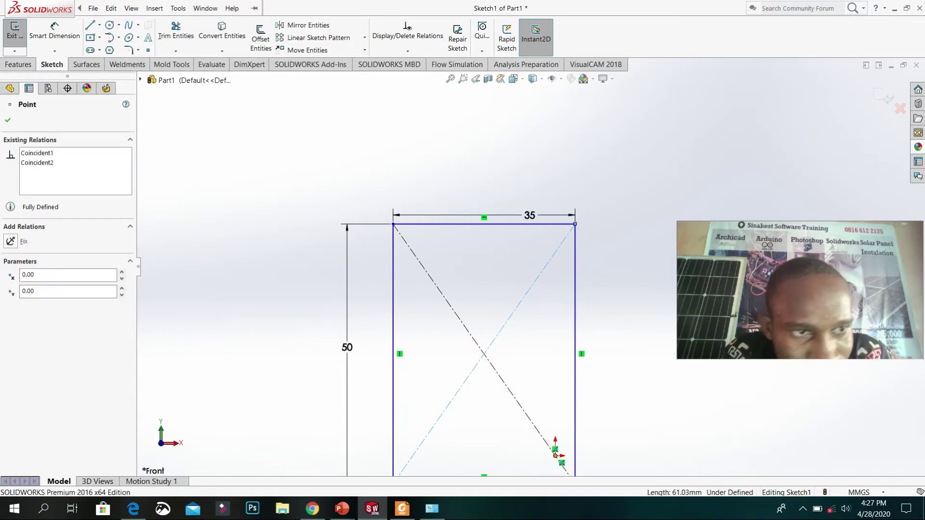
{"action": "left_click", "coordinate": [550, 449], "text": "ctrl"}
{"action": "left_click", "coordinate": [33, 291]}
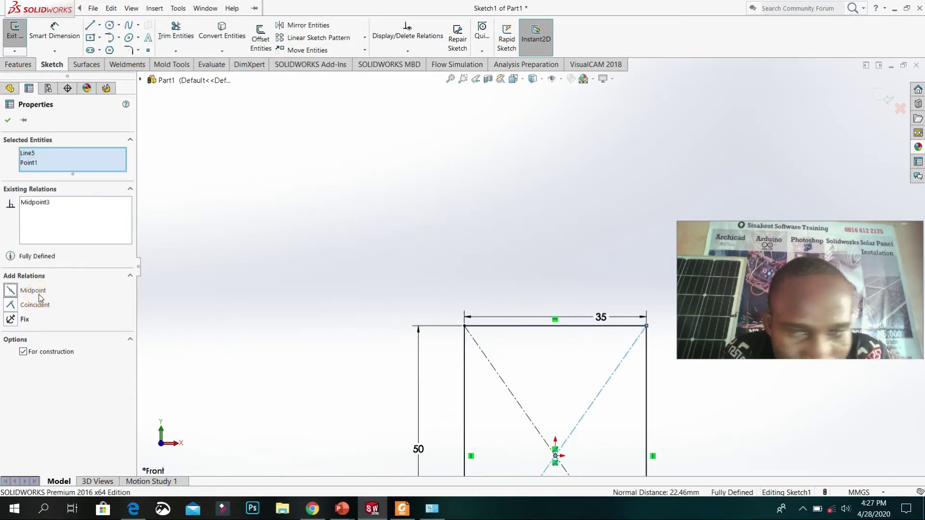
{"action": "scroll", "coordinate": [525, 388], "scroll_direction": "down", "scroll_amount": 2}
{"action": "scroll", "coordinate": [664, 441], "scroll_direction": "up", "scroll_amount": 3}
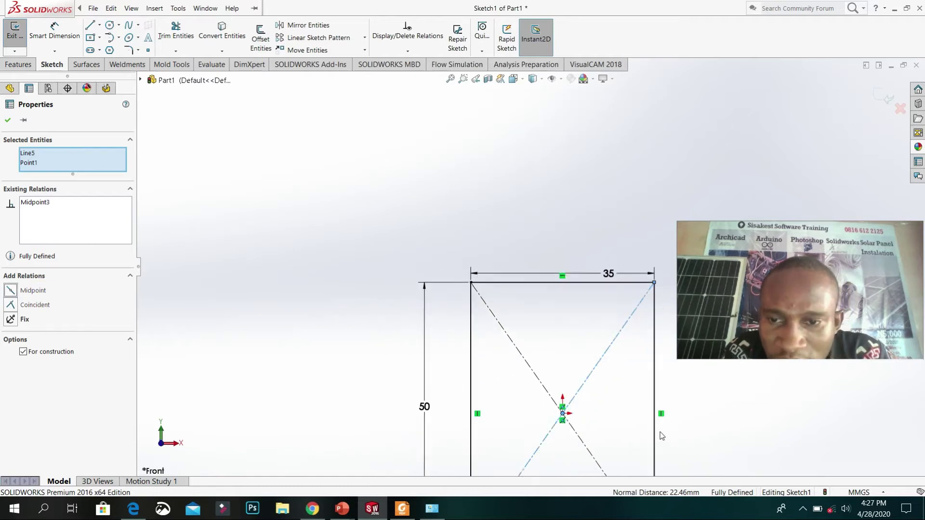
Step: Close the Midpoint relation properties and examine the existing relations of the rectangle's upper-left corner point
{"action": "left_click", "coordinate": [8, 120]}
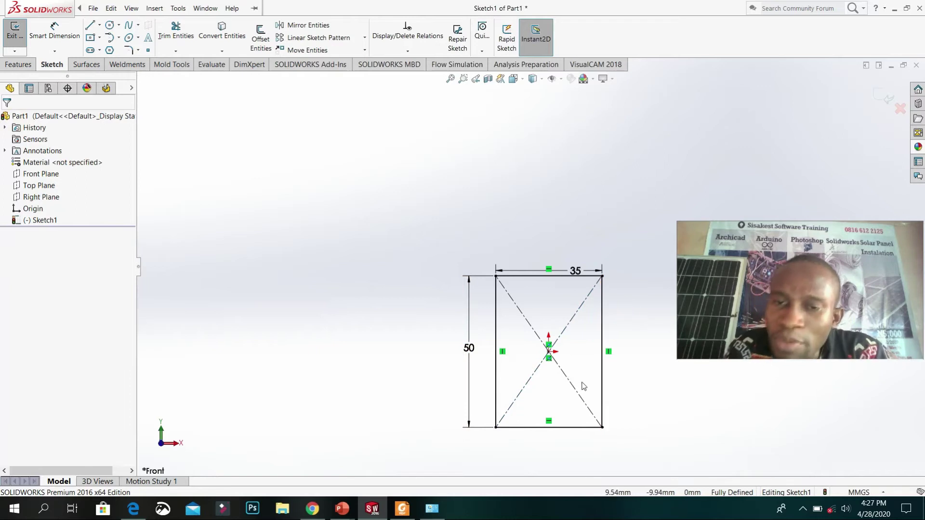
{"action": "scroll", "coordinate": [528, 292], "scroll_direction": "up", "scroll_amount": 2}
{"action": "scroll", "coordinate": [526, 298], "scroll_direction": "down", "scroll_amount": 2}
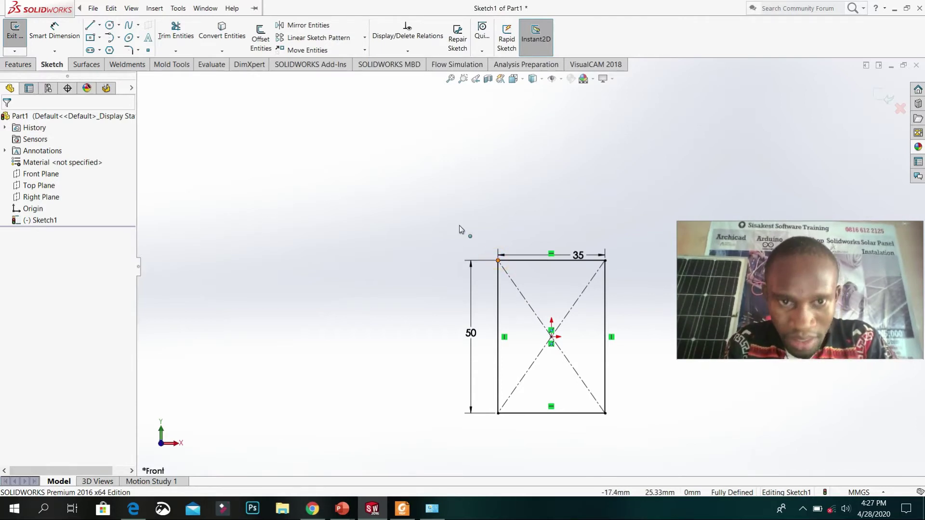
{"action": "left_click", "coordinate": [498, 261]}
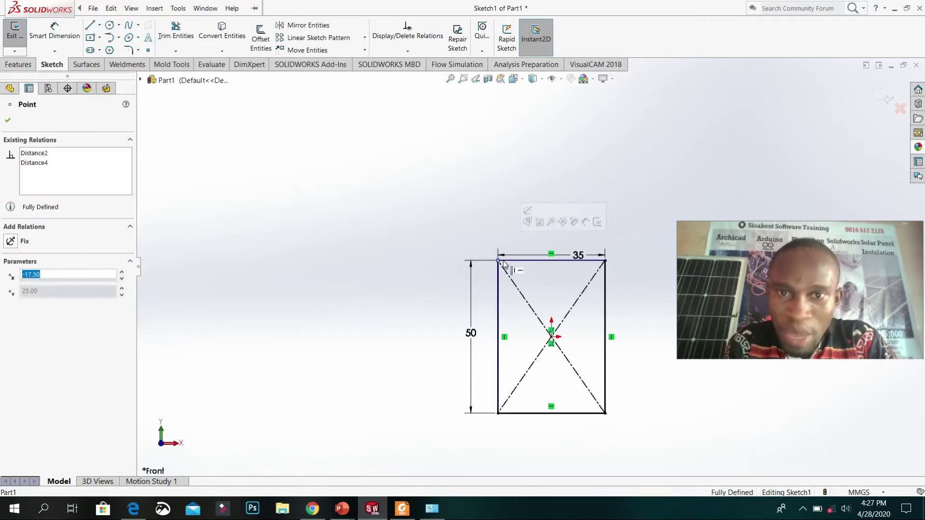
{"action": "left_click", "coordinate": [8, 120]}
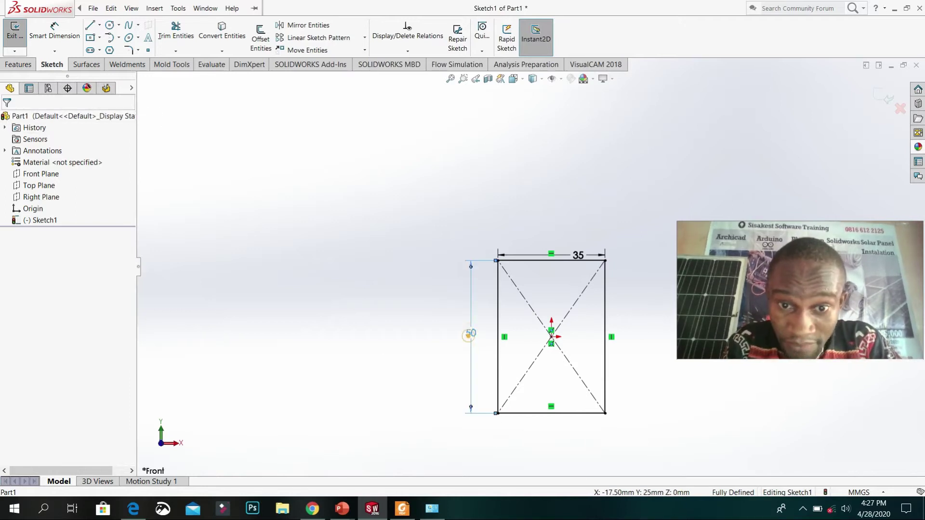
Step: Set the rectangle's vertical dimension to 45 mm
{"action": "left_click", "coordinate": [470, 336]}
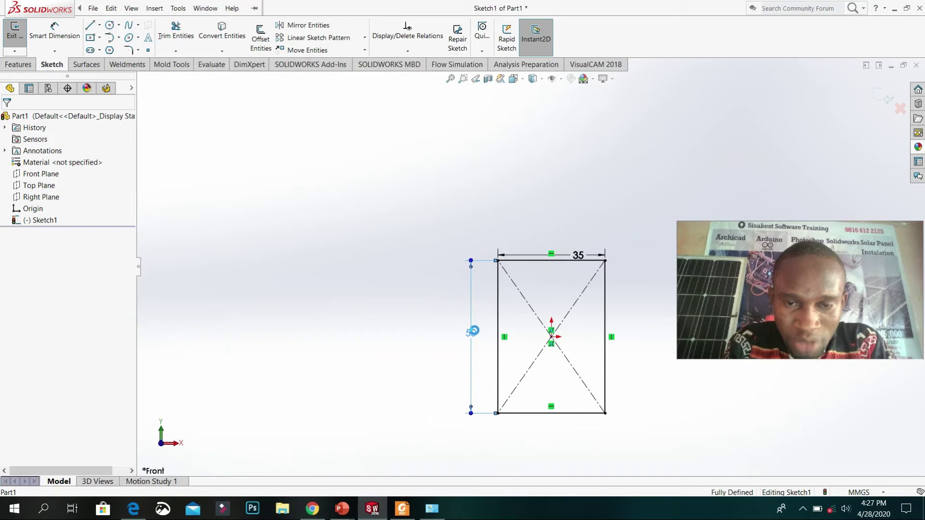
{"action": "double_click", "coordinate": [470, 333]}
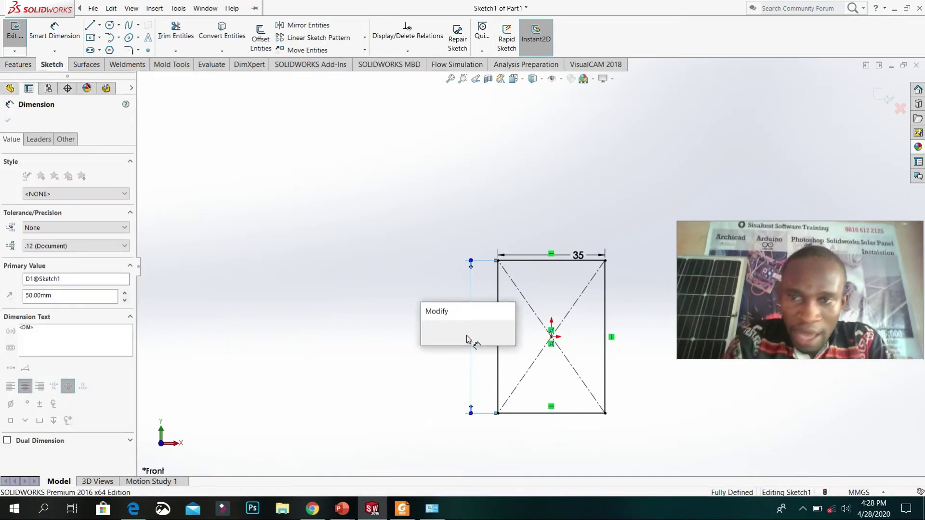
{"action": "type", "text": "50"}
{"action": "key", "text": "Return"}
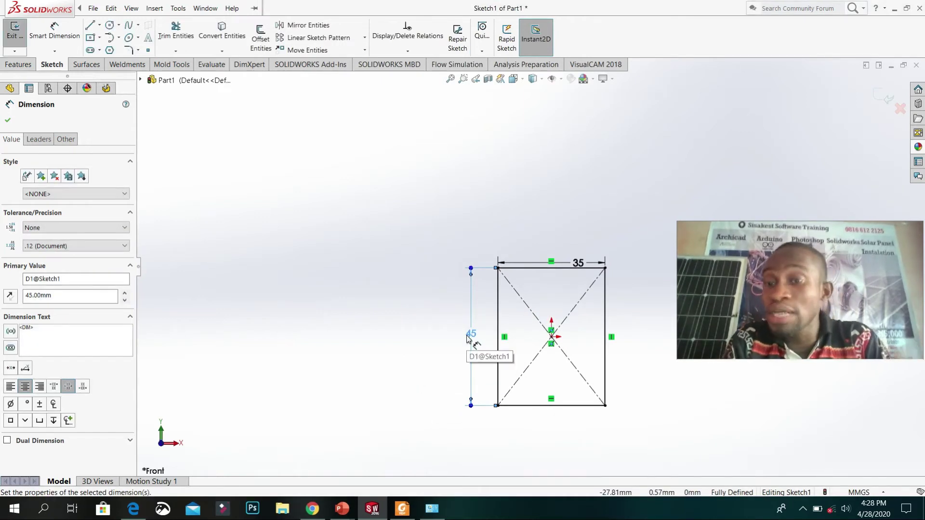
{"action": "left_click", "coordinate": [8, 120]}
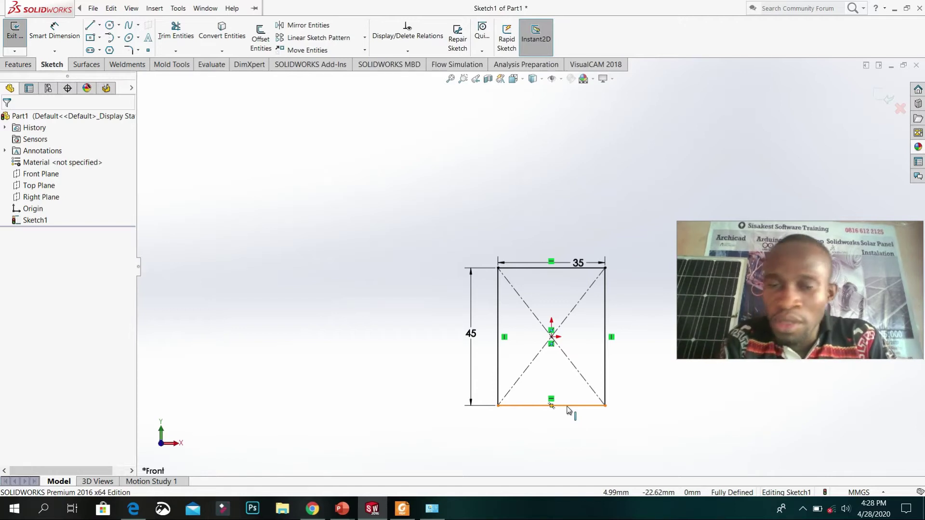
Step: Dimension the diagonal between the rectangle's lower-left and upper-right corners and leave that dimension driving
{"action": "left_click", "coordinate": [55, 32]}
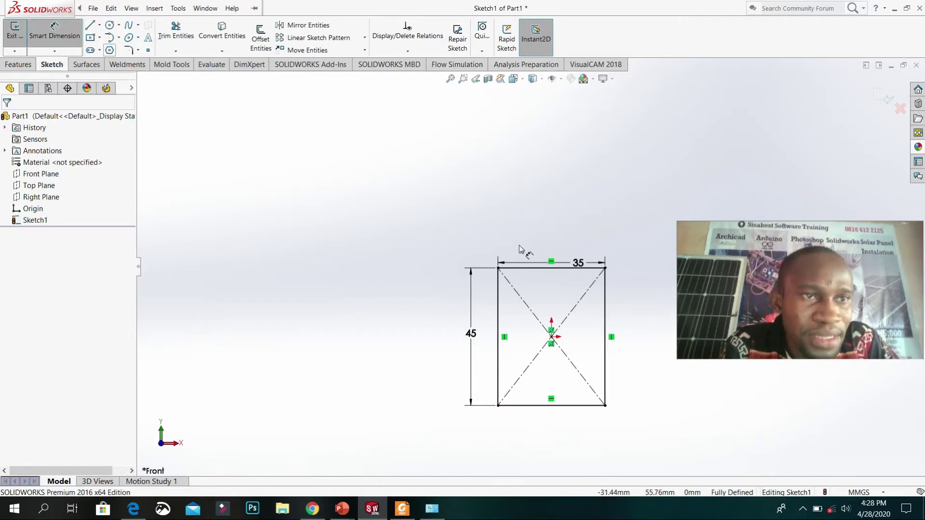
{"action": "left_click", "coordinate": [498, 405]}
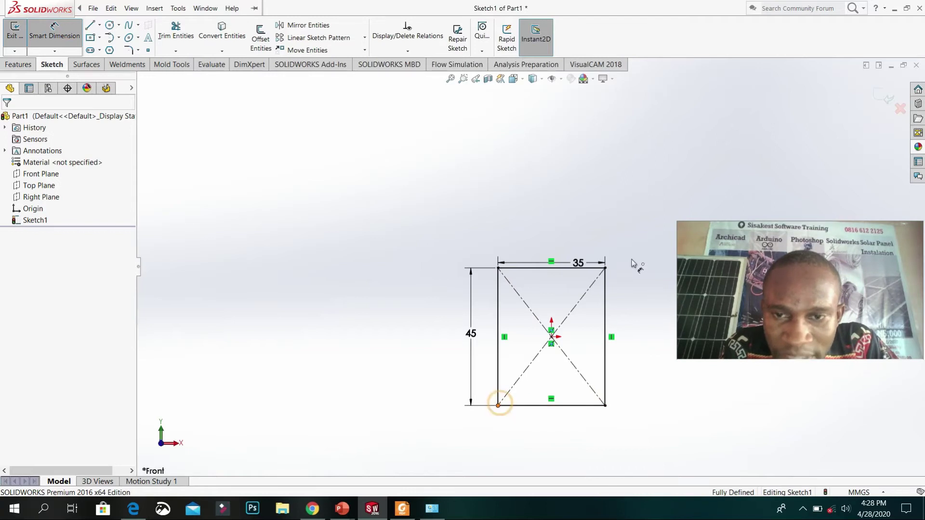
{"action": "left_click", "coordinate": [605, 268]}
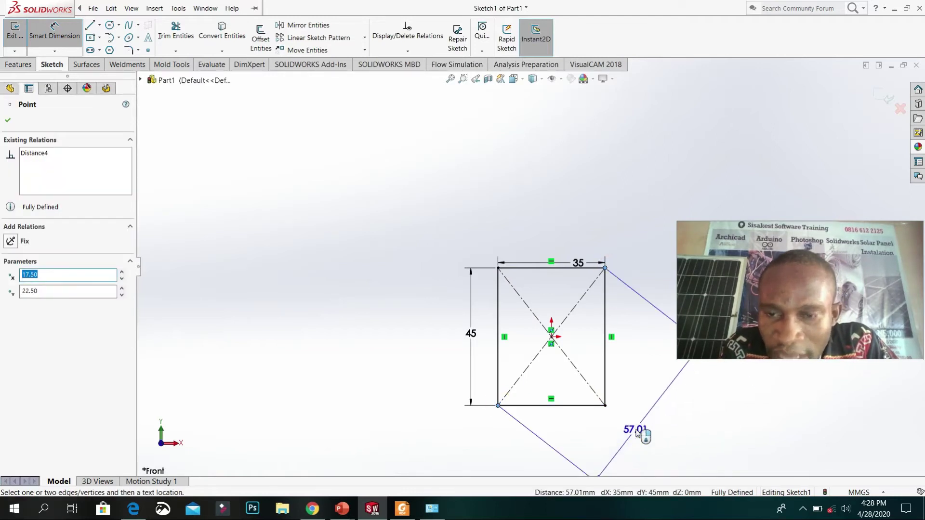
{"action": "left_click", "coordinate": [636, 432]}
{"action": "left_click_drag", "start_coordinate": [430, 222], "coordinate": [247, 126]}
{"action": "left_click_drag", "start_coordinate": [819, 230], "coordinate": [802, 163]}
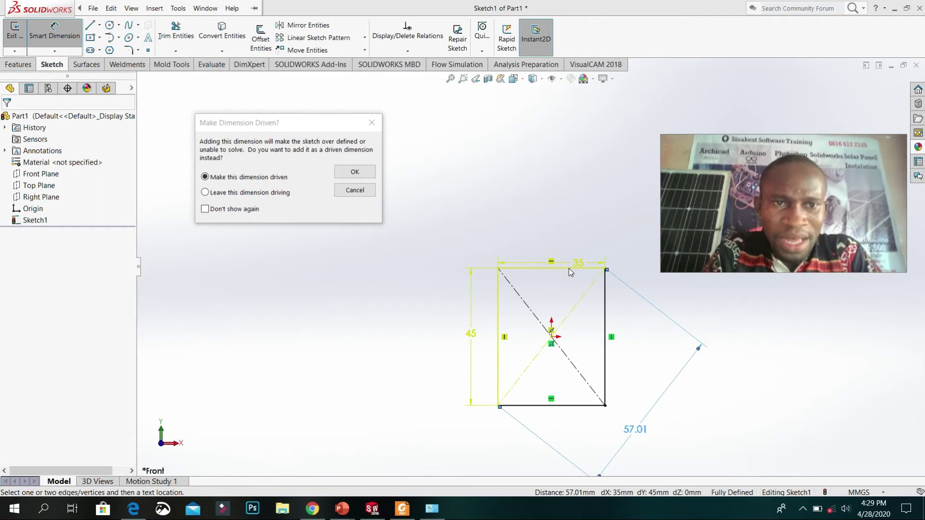
{"action": "left_click", "coordinate": [265, 192]}
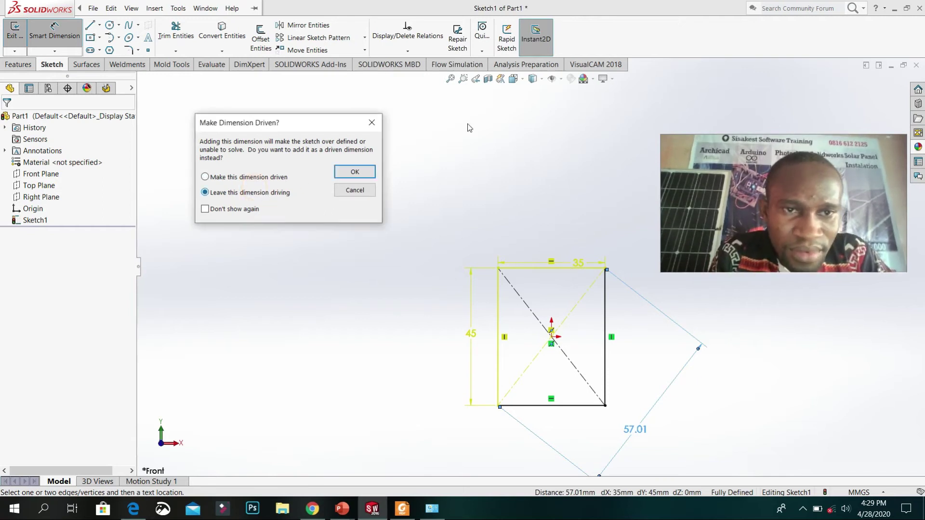
{"action": "left_click", "coordinate": [360, 174]}
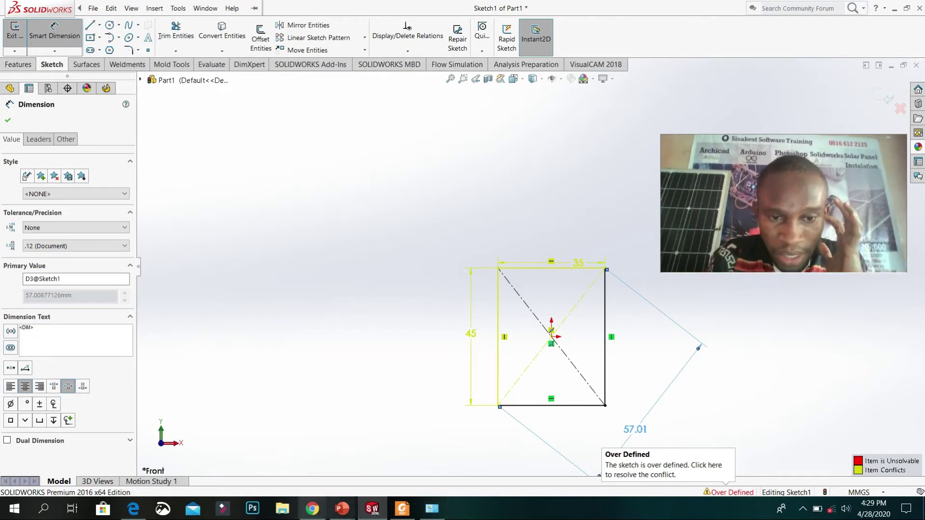
Step: Switch to the SOLIDWORKS lesson presentation in PowerPoint and review slides 5 to 8 on defining a sketch and dimensioning
{"action": "mouse_move", "coordinate": [338, 515]}
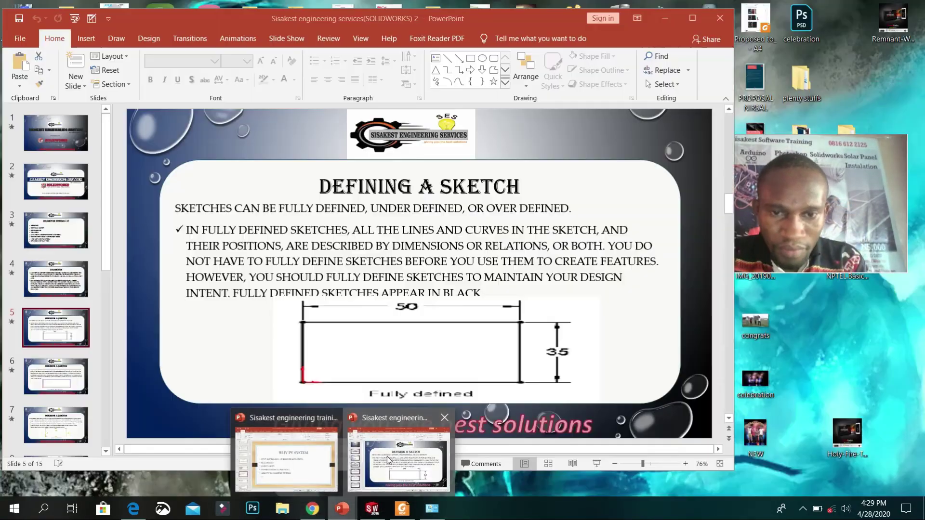
{"action": "left_click", "coordinate": [381, 455]}
{"action": "left_click_drag", "start_coordinate": [559, 18], "coordinate": [582, 10]}
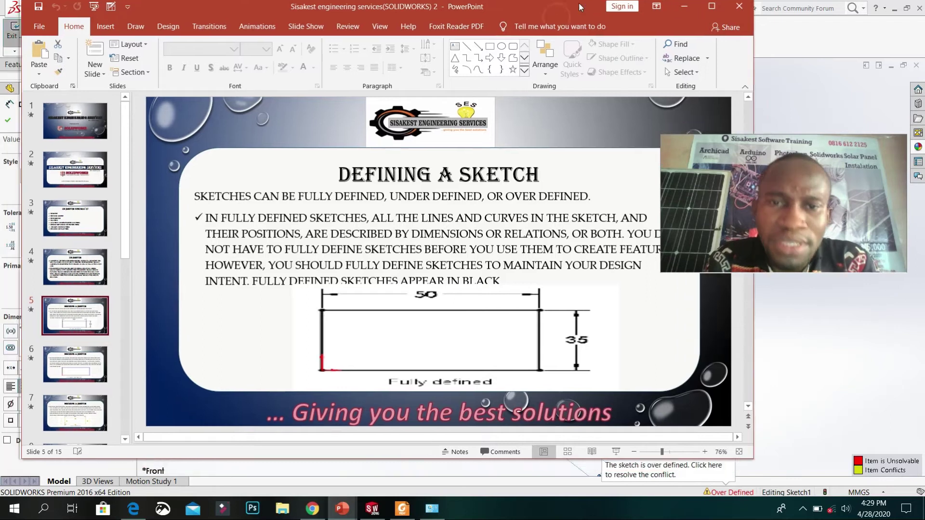
{"action": "left_click", "coordinate": [95, 369]}
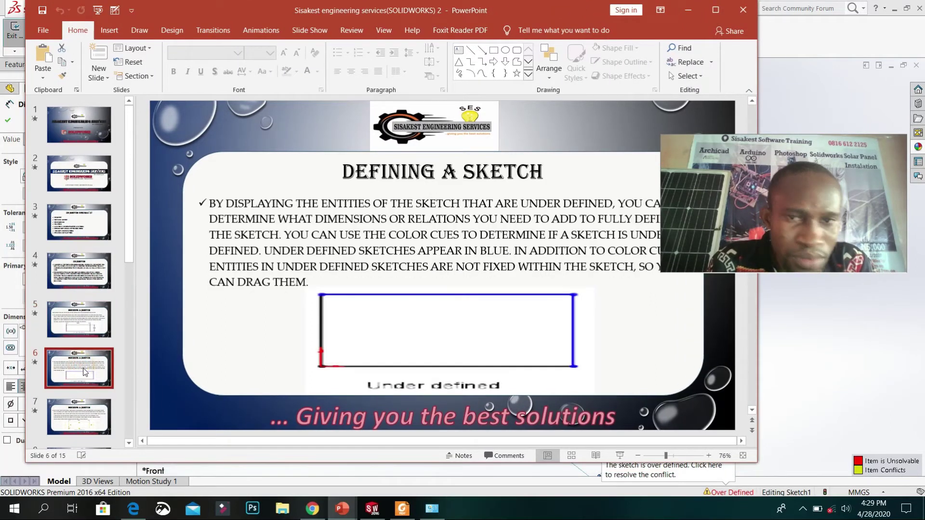
{"action": "left_click", "coordinate": [91, 423]}
{"action": "left_click_drag", "start_coordinate": [129, 255], "coordinate": [138, 304]}
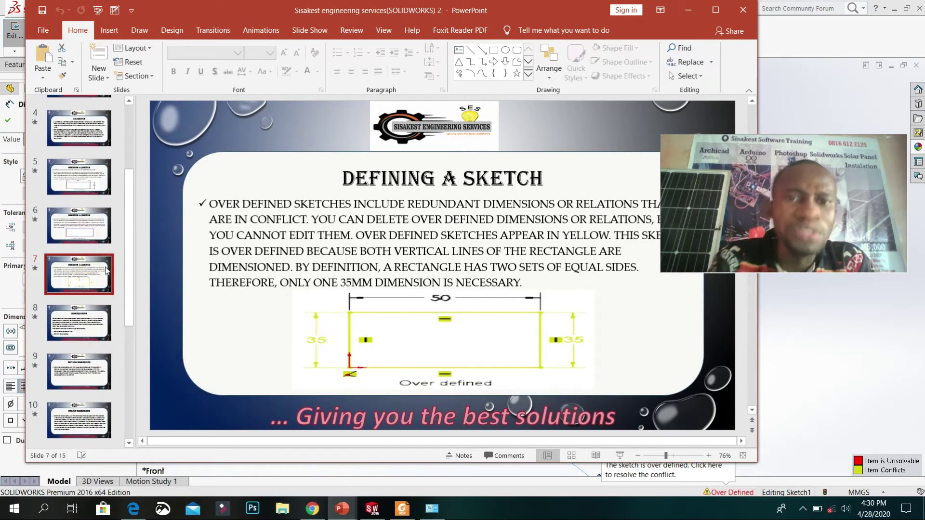
{"action": "left_click", "coordinate": [88, 325]}
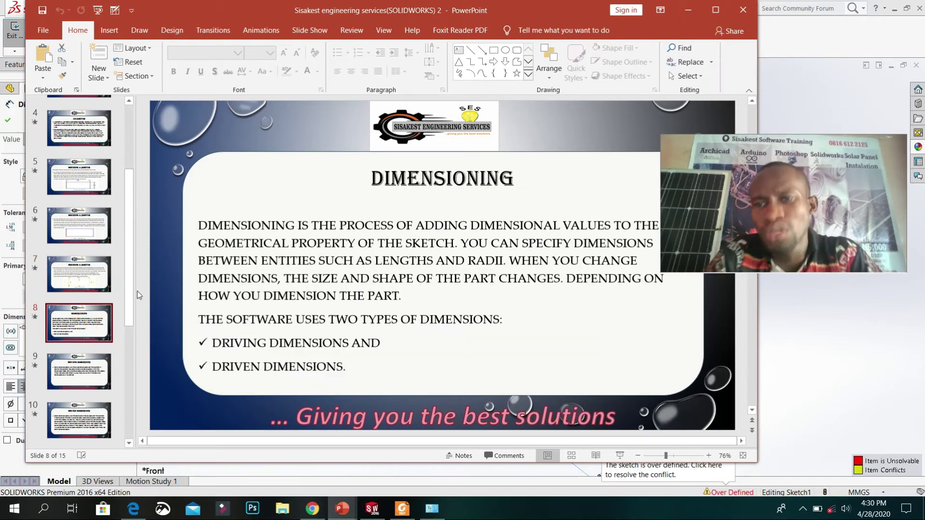
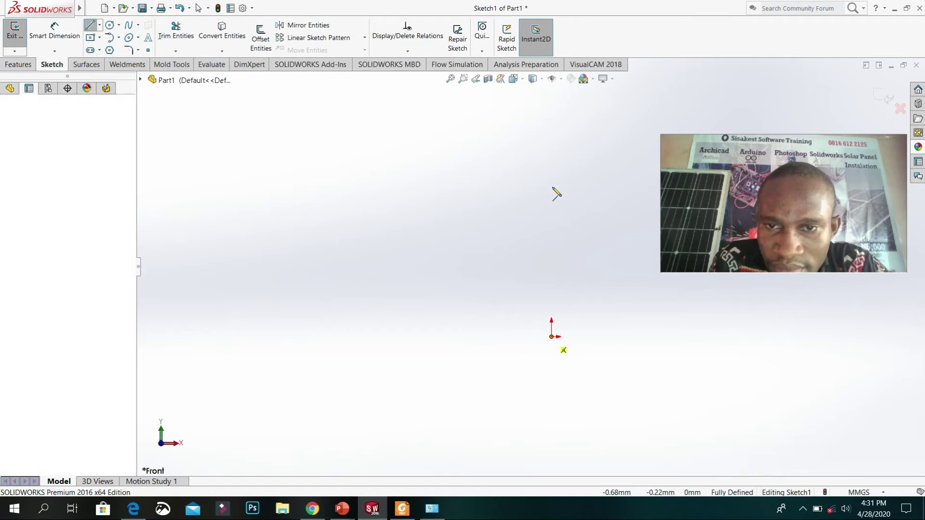
Step: Sketch a closed six-sided L-shaped line profile with its inner corner at the origin, inner vertical about 47 mm and base about 85 mm
{"action": "left_click", "coordinate": [552, 337]}
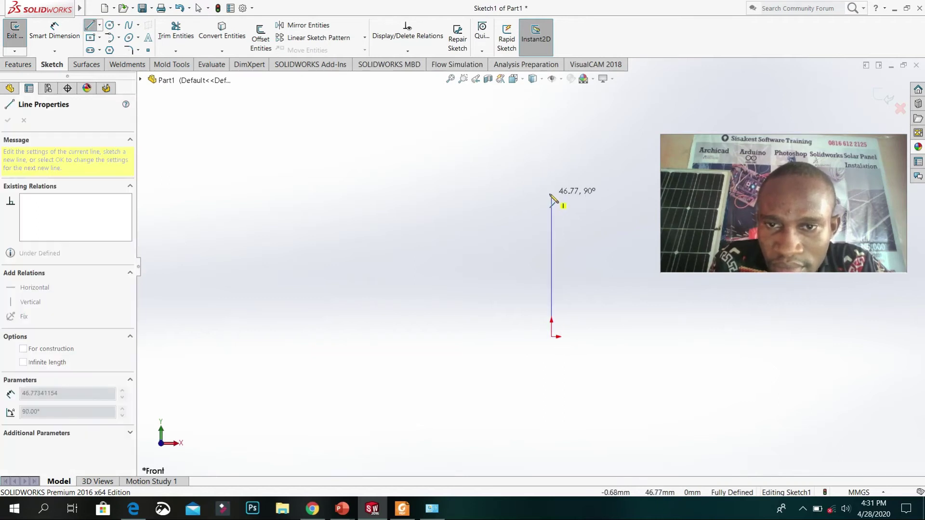
{"action": "left_click", "coordinate": [551, 193]}
{"action": "left_click", "coordinate": [458, 194]}
{"action": "left_click", "coordinate": [458, 458]}
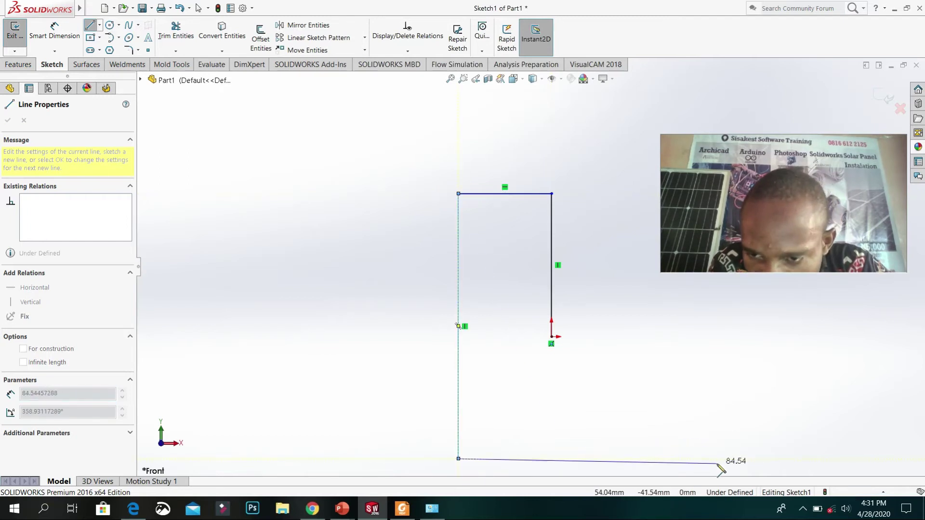
{"action": "left_click", "coordinate": [717, 463]}
{"action": "left_click", "coordinate": [718, 376]}
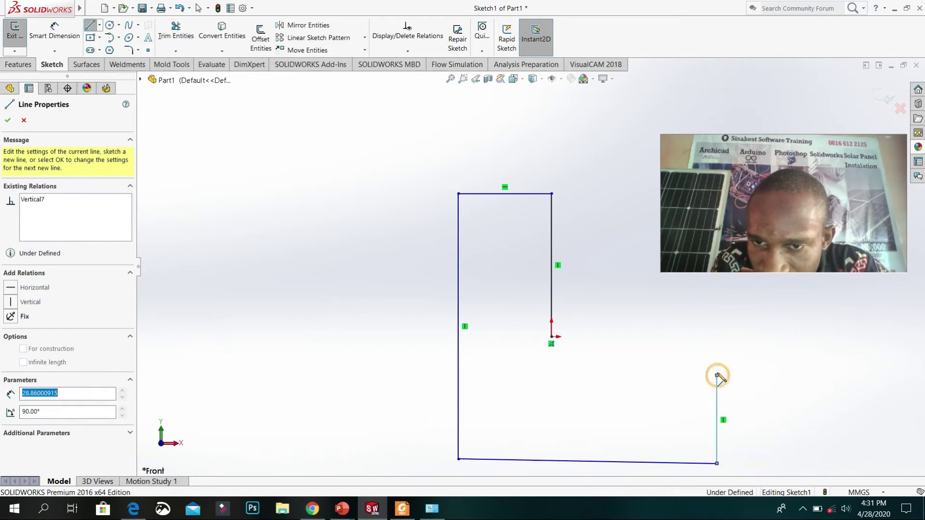
{"action": "left_click", "coordinate": [552, 337]}
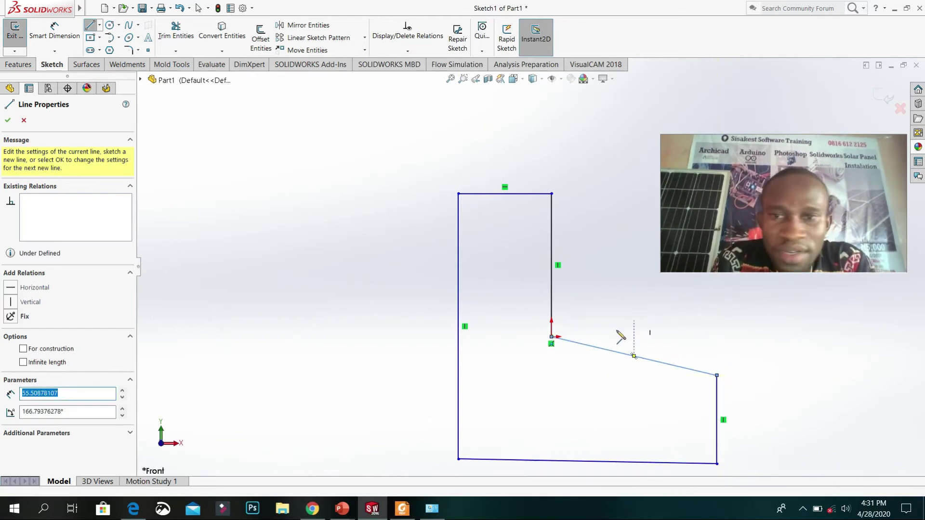
{"action": "left_click", "coordinate": [7, 121]}
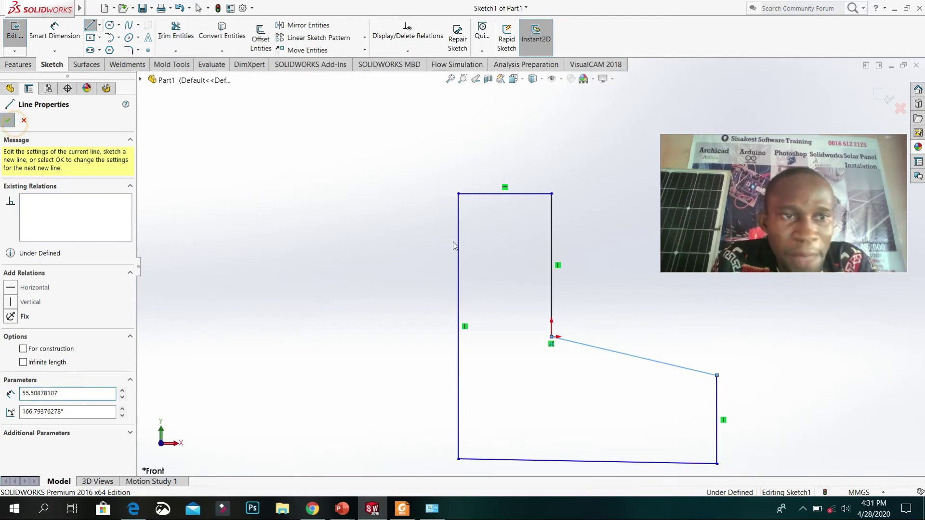
{"action": "left_click", "coordinate": [8, 121]}
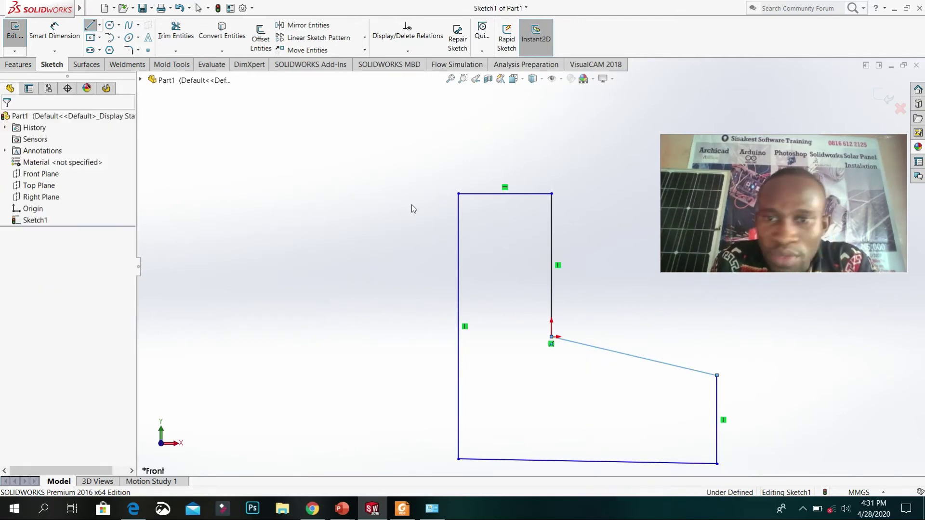
Step: Make the slanted upper edge of the L-profile's foot and its base line horizontal
{"action": "left_click", "coordinate": [622, 356]}
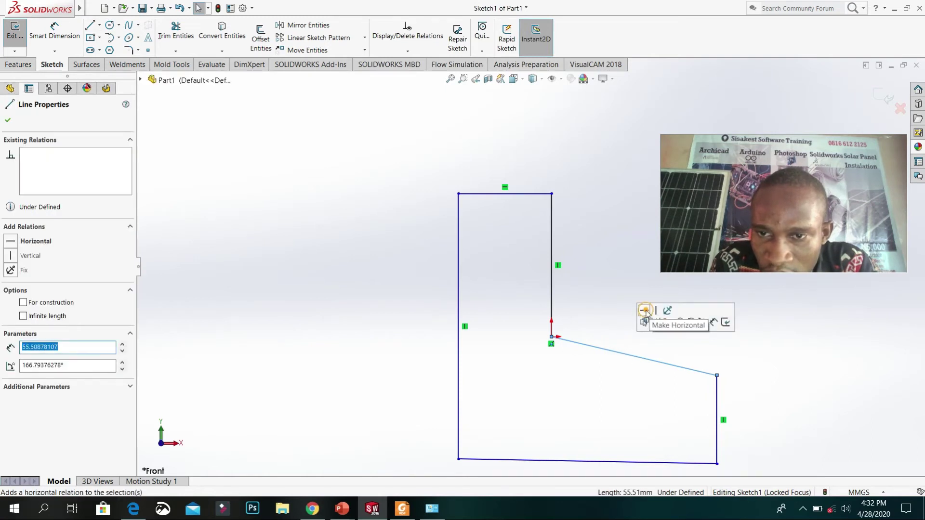
{"action": "left_click", "coordinate": [650, 310]}
{"action": "left_click_drag", "start_coordinate": [583, 423], "coordinate": [588, 424]}
{"action": "left_click", "coordinate": [613, 384]}
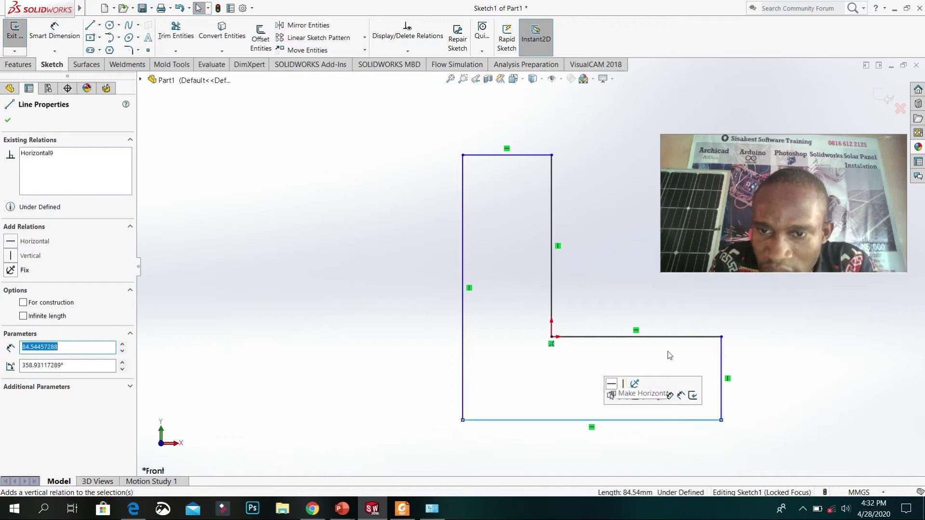
{"action": "scroll", "coordinate": [602, 221], "scroll_direction": "down", "scroll_amount": 2}
{"action": "scroll", "coordinate": [615, 258], "scroll_direction": "up", "scroll_amount": 3}
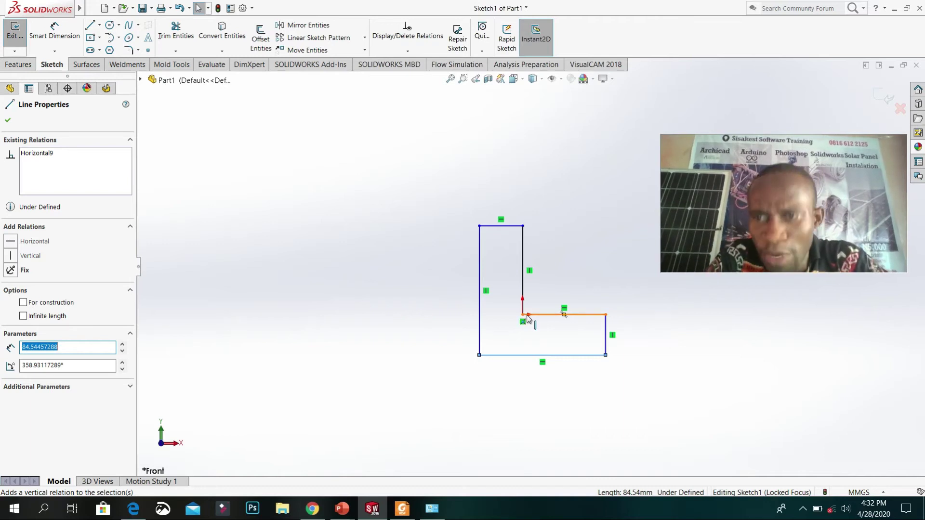
{"action": "left_click", "coordinate": [11, 122]}
Step: Dimension the L-profile's base line at 100 mm, placing the dimension below the profile
{"action": "left_click", "coordinate": [54, 30]}
{"action": "left_click", "coordinate": [554, 315]}
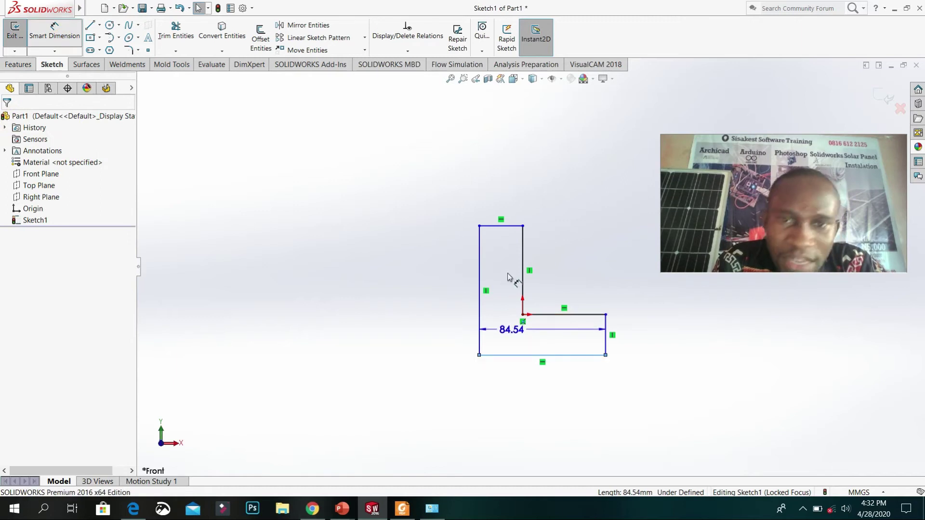
{"action": "left_click", "coordinate": [536, 417]}
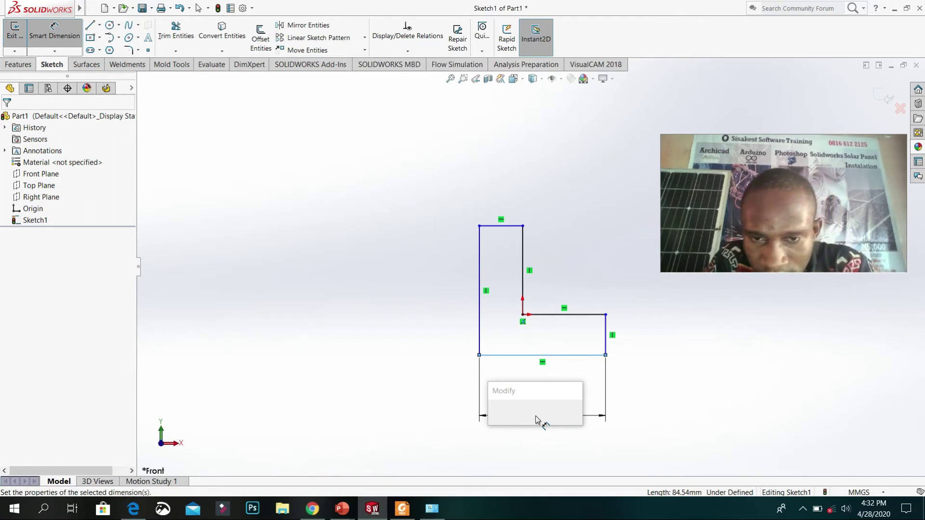
{"action": "type", "text": "100"}
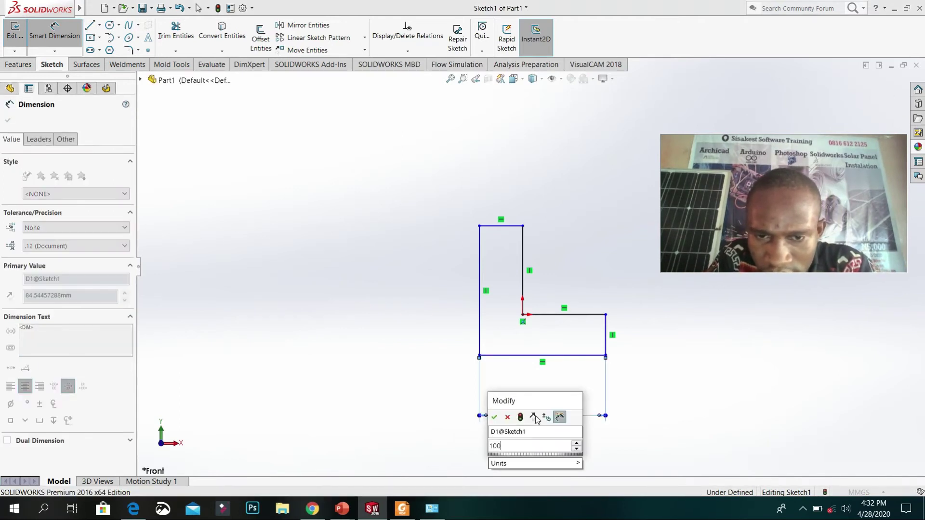
{"action": "key", "text": "Escape"}
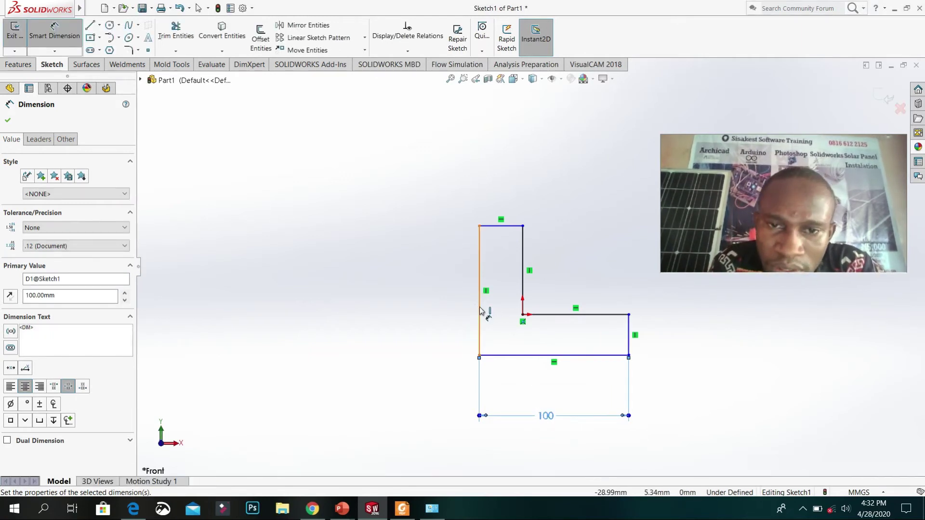
Step: Dimension the L-profile's outer vertical edge at 80 mm and the vertical end of its foot at 40 mm
{"action": "left_click", "coordinate": [363, 296]}
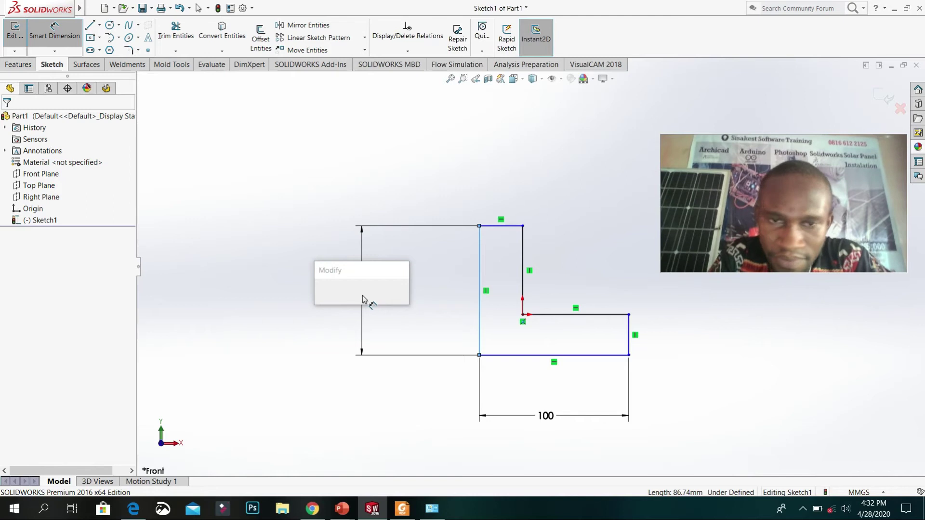
{"action": "type", "text": "8"}
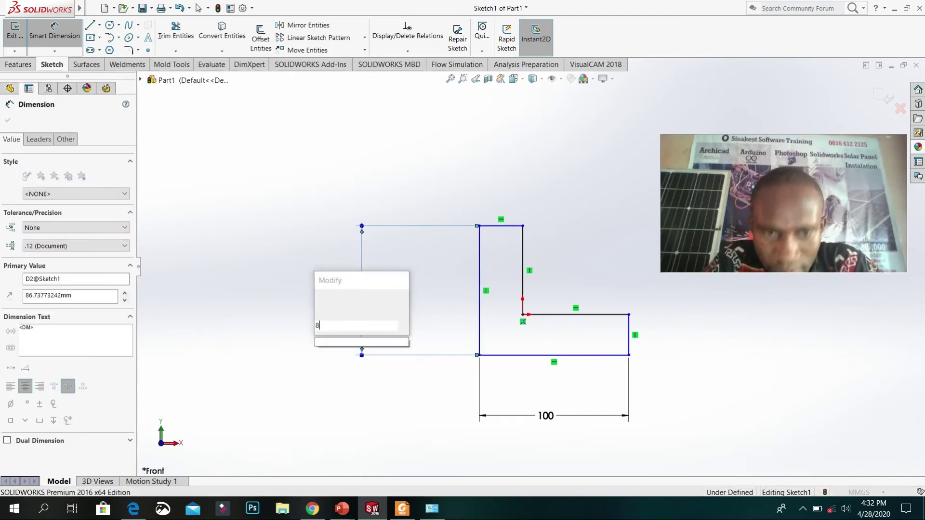
{"action": "type", "text": "0"}
{"action": "key", "text": "Return"}
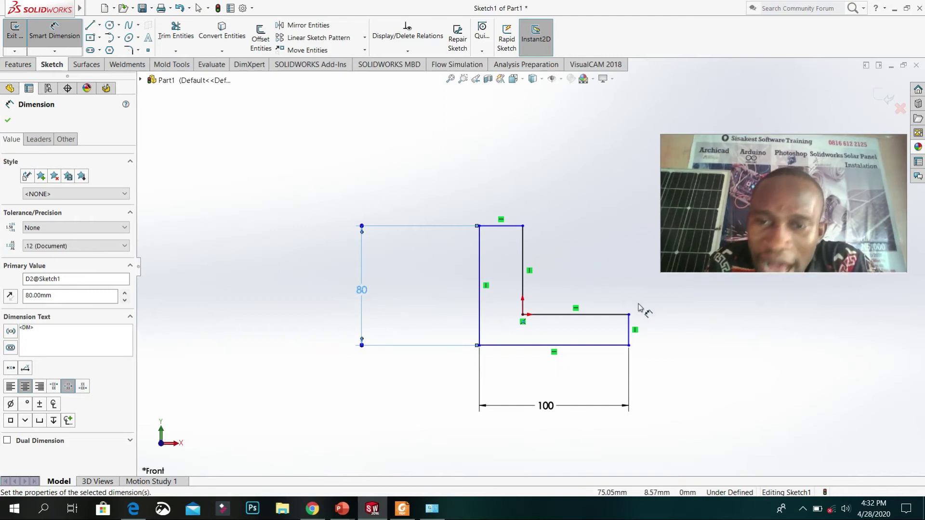
{"action": "left_click", "coordinate": [700, 332]}
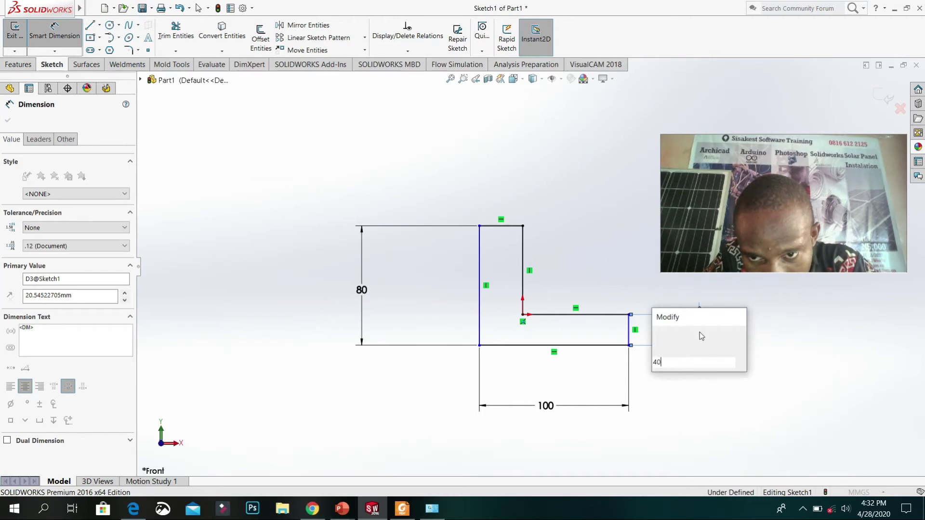
{"action": "key", "text": "Return"}
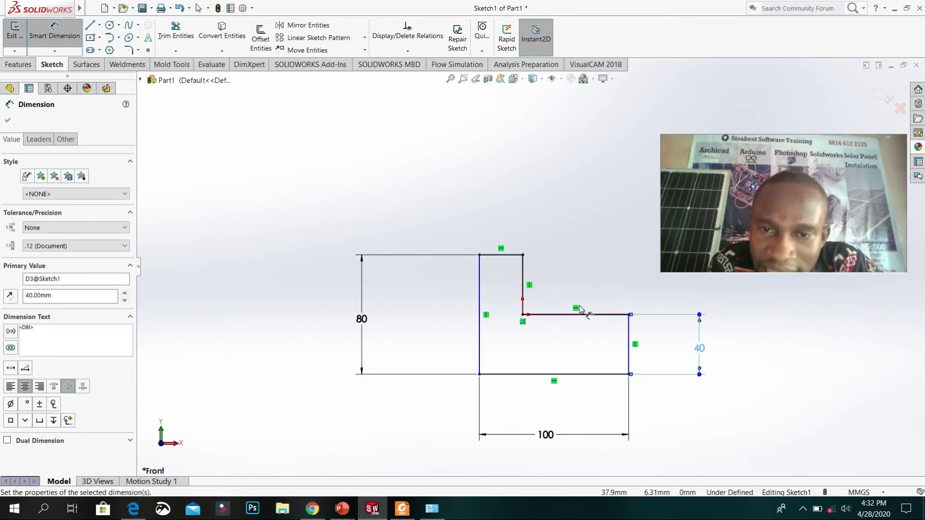
Step: Dimension the L-profile's short top edge at 25 mm, placing the dimension above the profile
{"action": "left_click", "coordinate": [499, 255]}
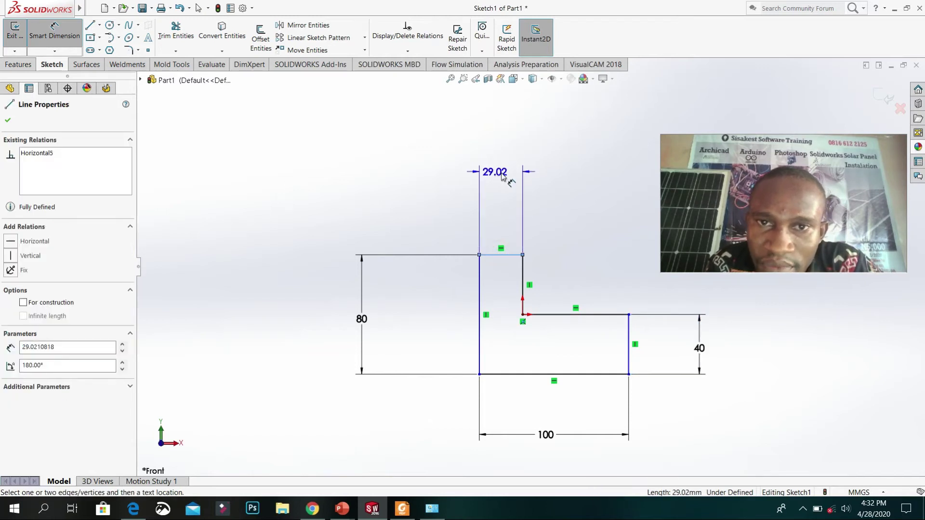
{"action": "left_click", "coordinate": [503, 177]}
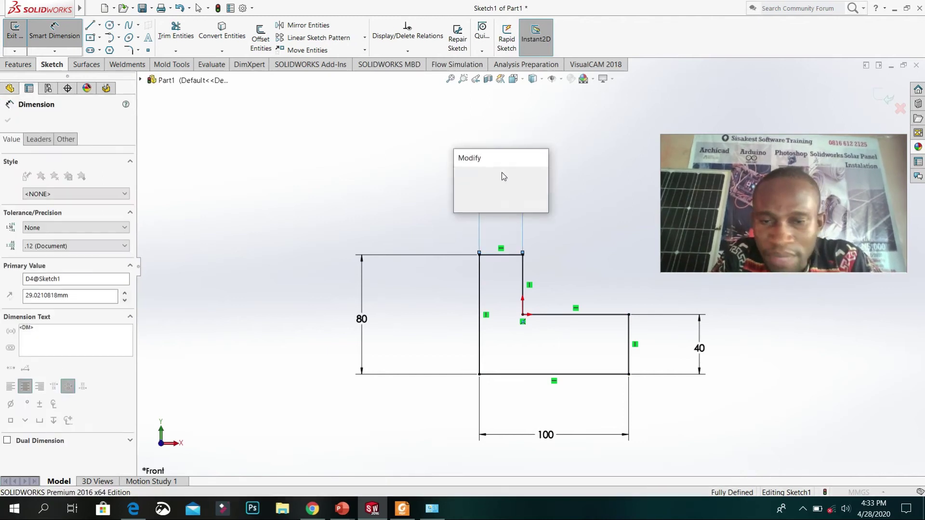
{"action": "type", "text": "20"}
{"action": "key", "text": "Return"}
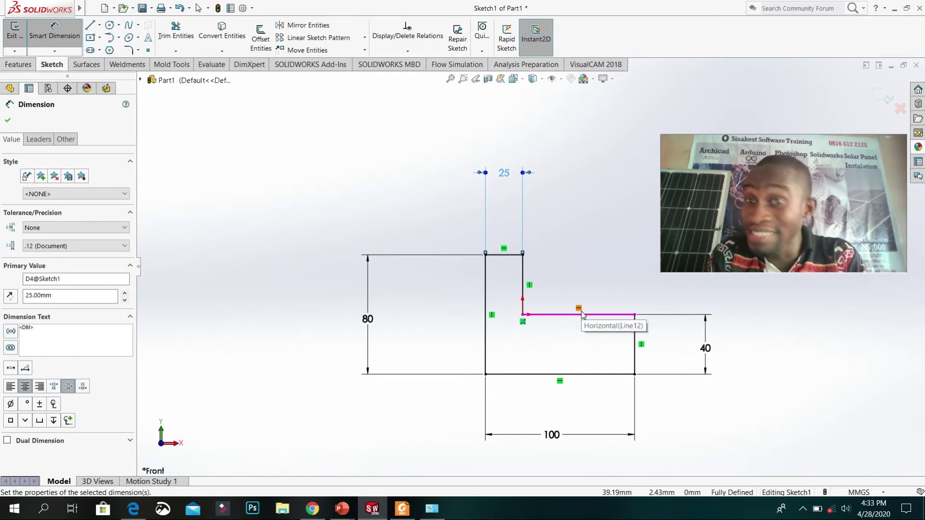
{"action": "key", "text": "Escape"}
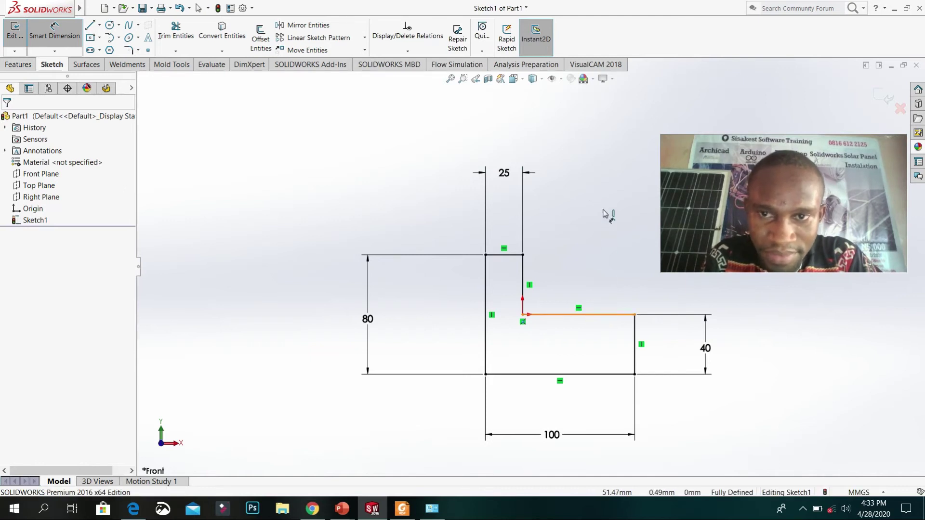
Step: Add a driven dimension to the upper edge of the L-profile's foot, placed above that edge
{"action": "left_click", "coordinate": [55, 27]}
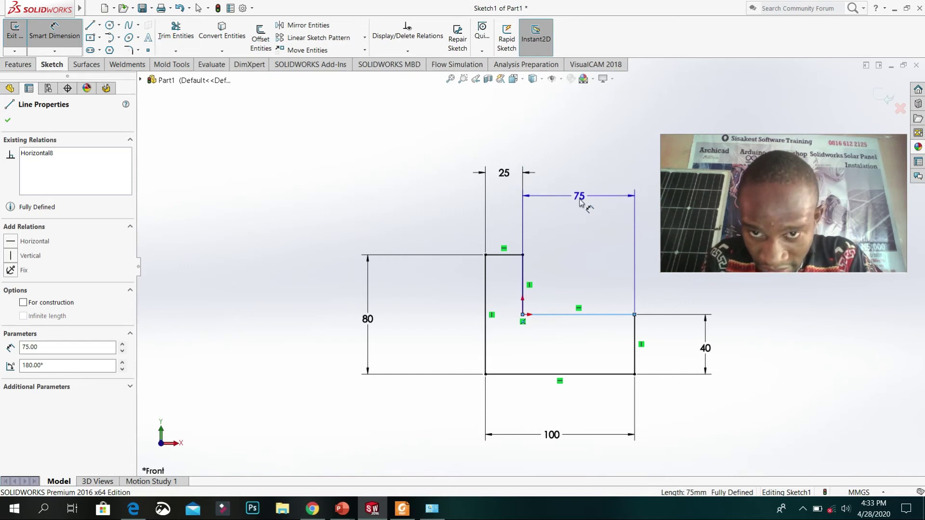
{"action": "left_click", "coordinate": [581, 200]}
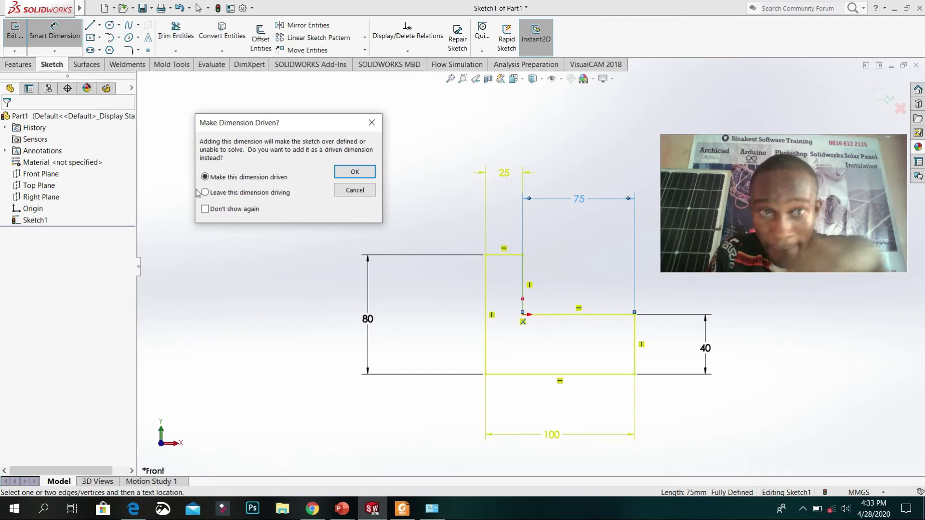
{"action": "left_click", "coordinate": [355, 174]}
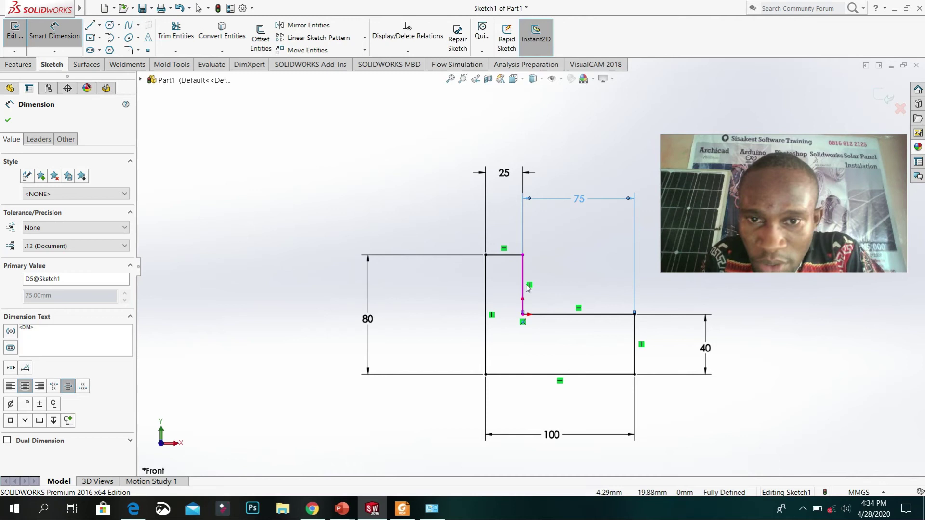
Step: Add a driven dimension to the L-profile's inner vertical edge, placed beside the profile above the foot's height dimension
{"action": "scroll", "coordinate": [573, 276], "scroll_direction": "up", "scroll_amount": 3}
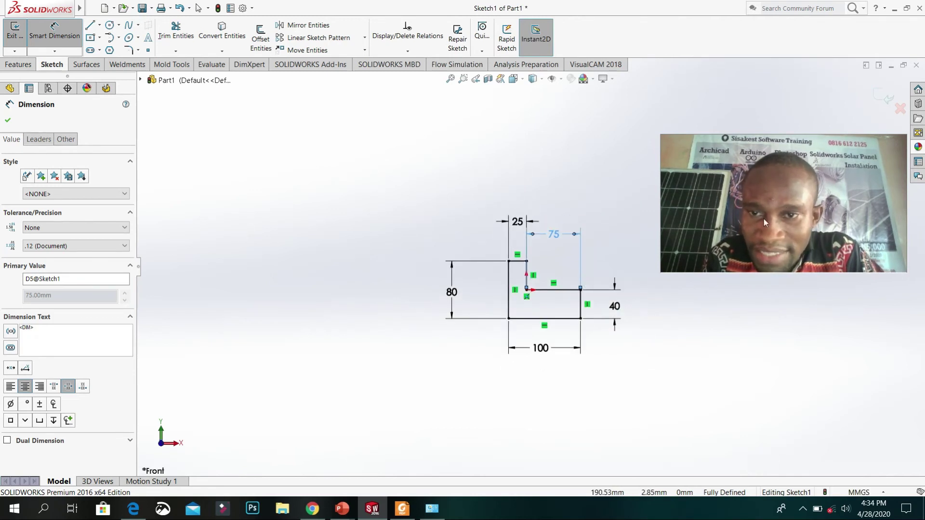
{"action": "left_click", "coordinate": [463, 79]}
{"action": "left_click_drag", "start_coordinate": [400, 415], "coordinate": [703, 410]}
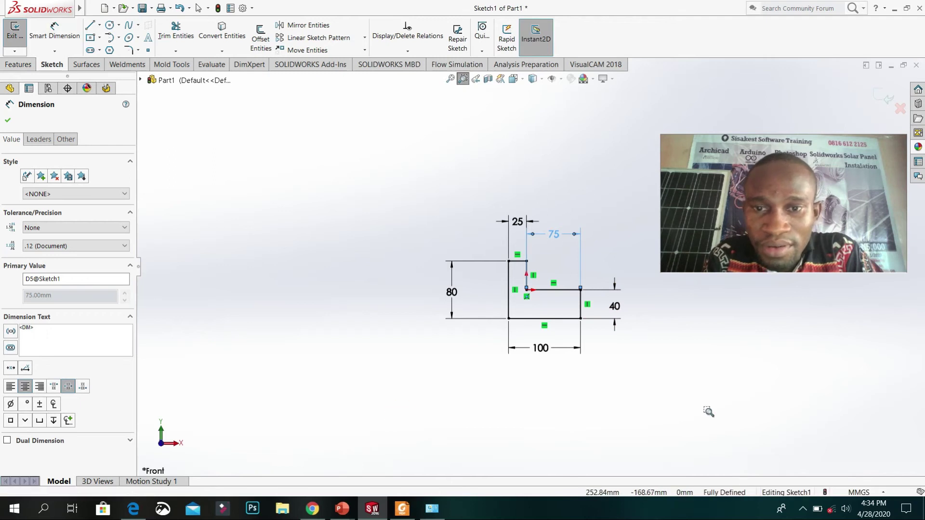
{"action": "left_click", "coordinate": [451, 80]}
{"action": "mouse_move", "coordinate": [784, 194]}
{"action": "left_mouse_down"}
{"action": "mouse_move", "coordinate": [800, 112]}
{"action": "mouse_move", "coordinate": [856, 313]}
{"action": "mouse_move", "coordinate": [826, 418]}
{"action": "mouse_move", "coordinate": [814, 414]}
{"action": "left_mouse_up"}
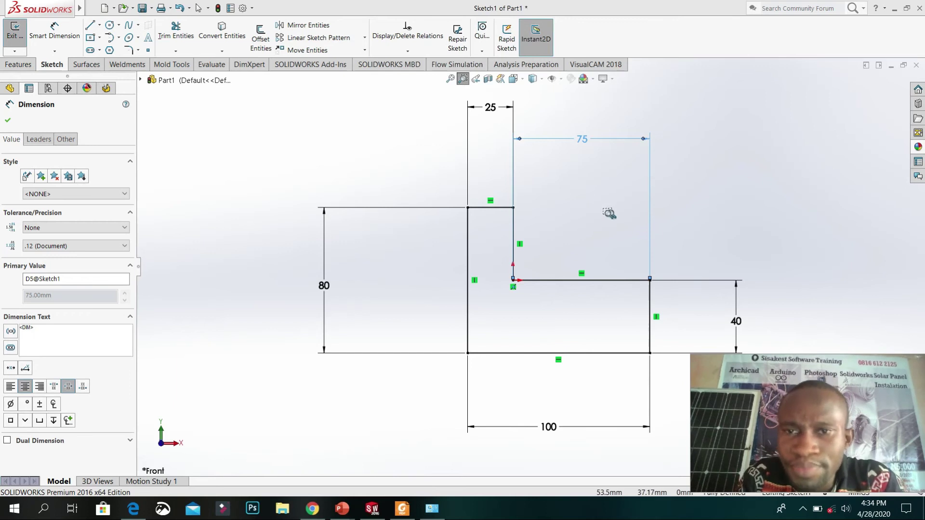
{"action": "key", "text": "f"}
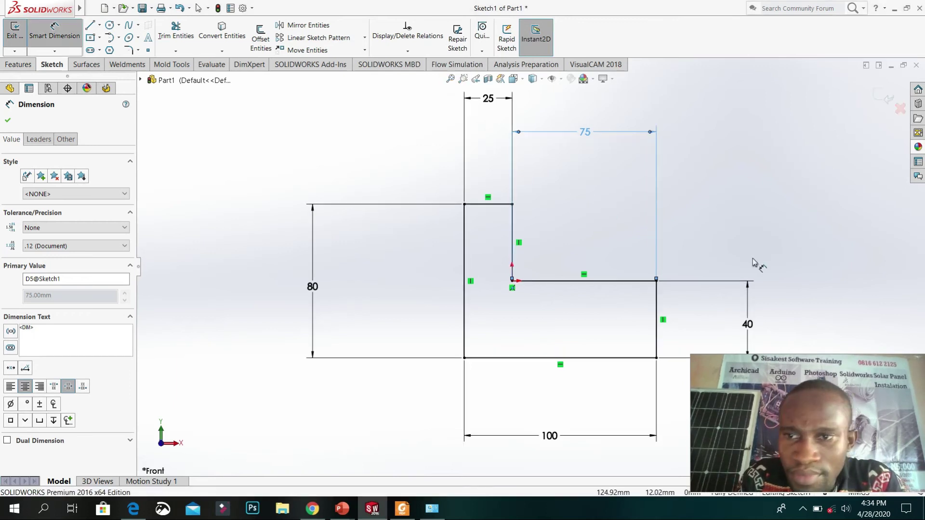
{"action": "left_click", "coordinate": [512, 244]}
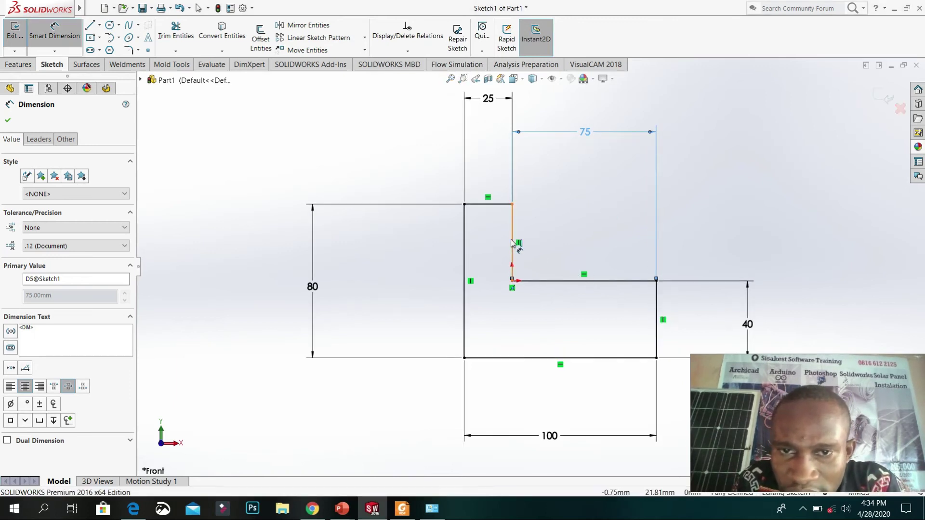
{"action": "key", "text": "Escape"}
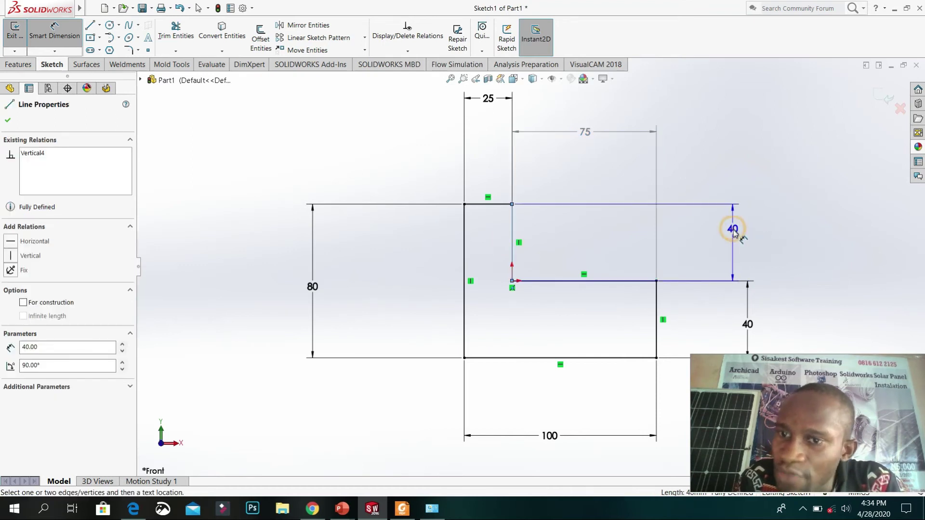
{"action": "left_click", "coordinate": [735, 229]}
{"action": "left_click", "coordinate": [366, 173]}
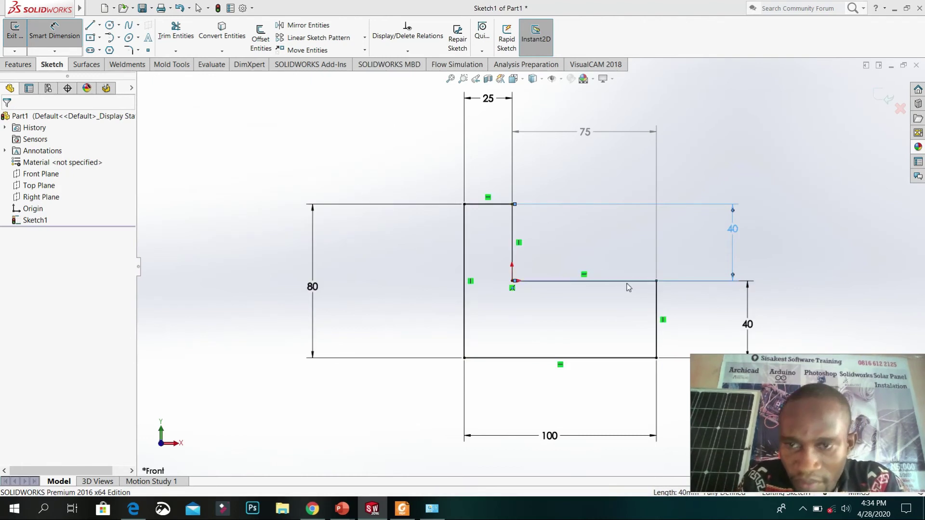
{"action": "scroll", "coordinate": [617, 338], "scroll_direction": "down", "scroll_amount": 1}
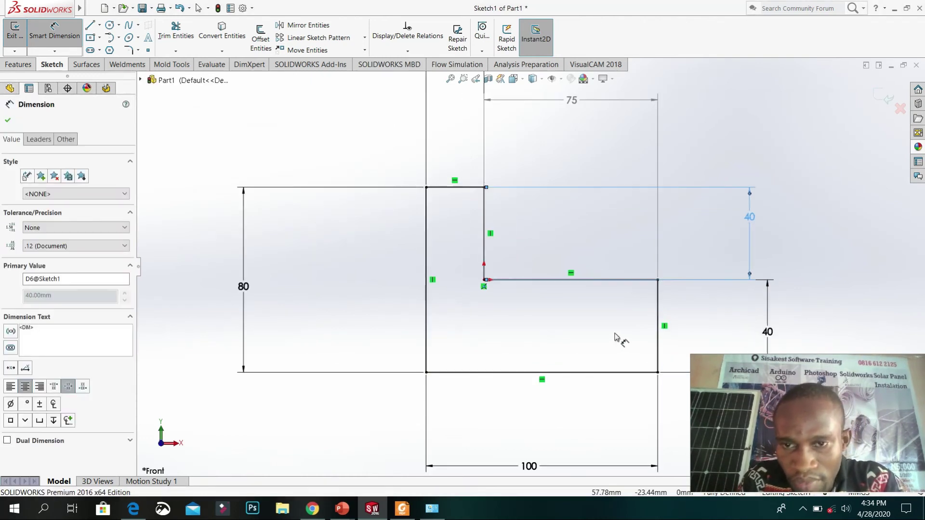
{"action": "left_click", "coordinate": [8, 122]}
{"action": "scroll", "coordinate": [630, 238], "scroll_direction": "up", "scroll_amount": 3}
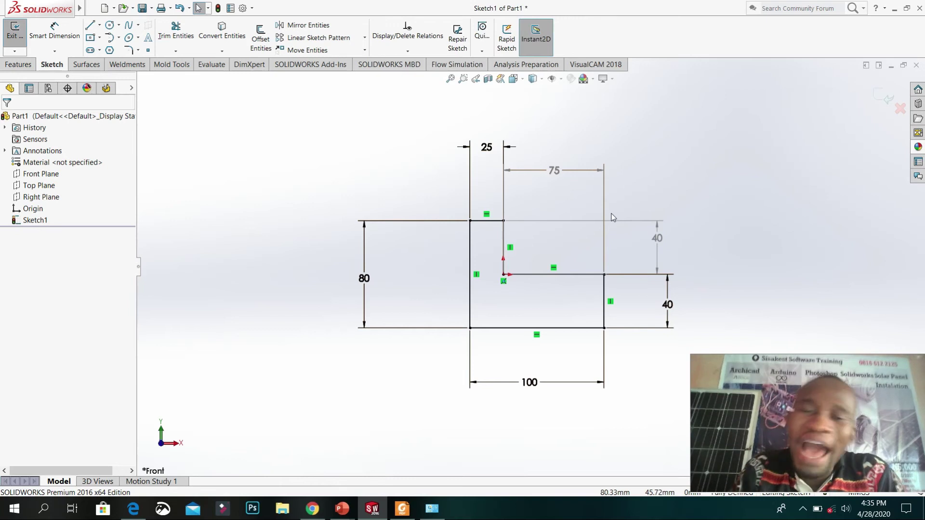
Step: Set the dimension of the L-profile's short top edge to 50 mm
{"action": "left_click", "coordinate": [495, 153]}
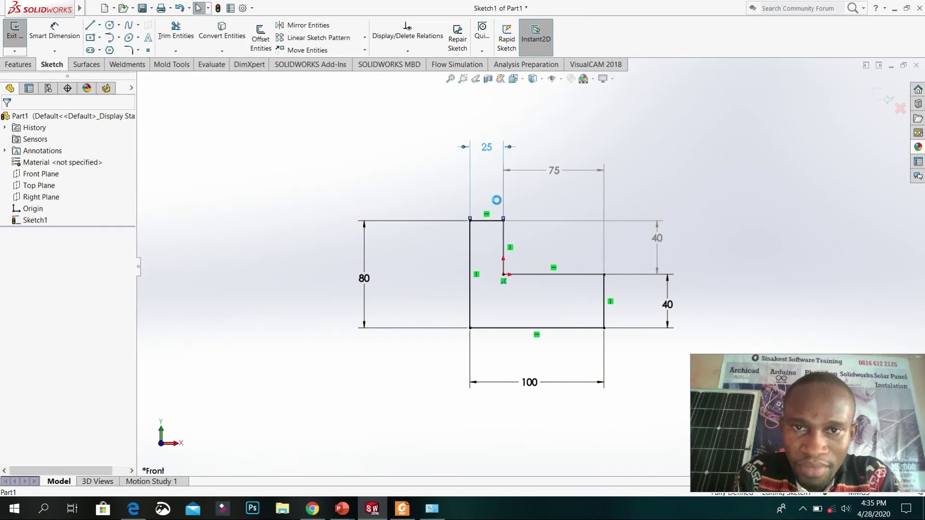
{"action": "double_click", "coordinate": [501, 154]}
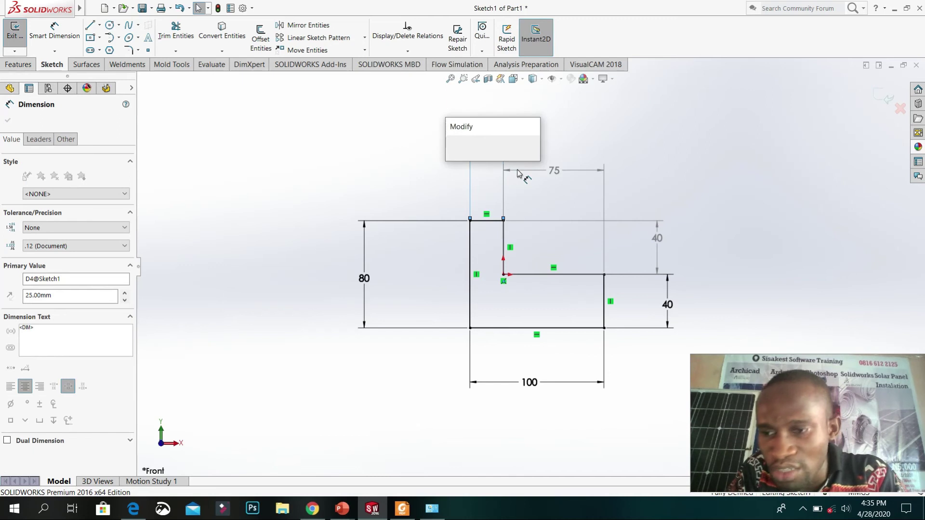
{"action": "type", "text": "50"}
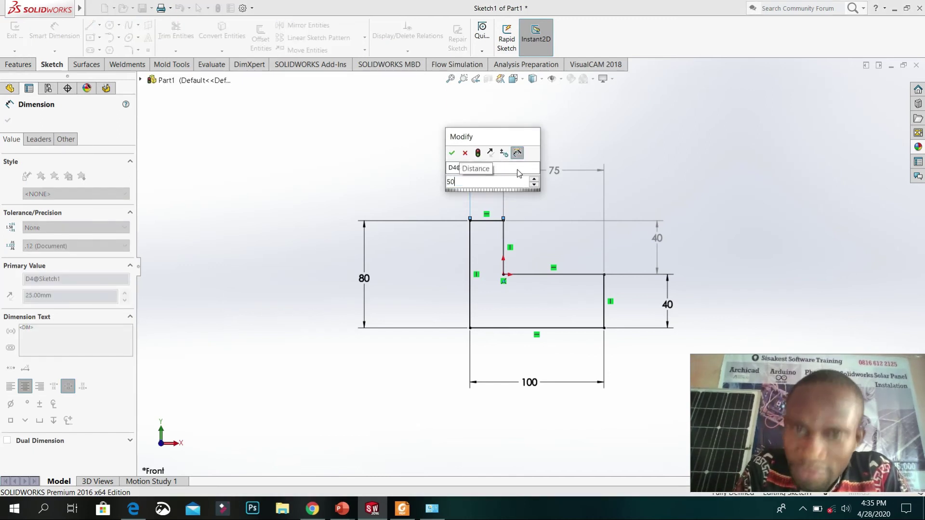
{"action": "key", "text": "Return"}
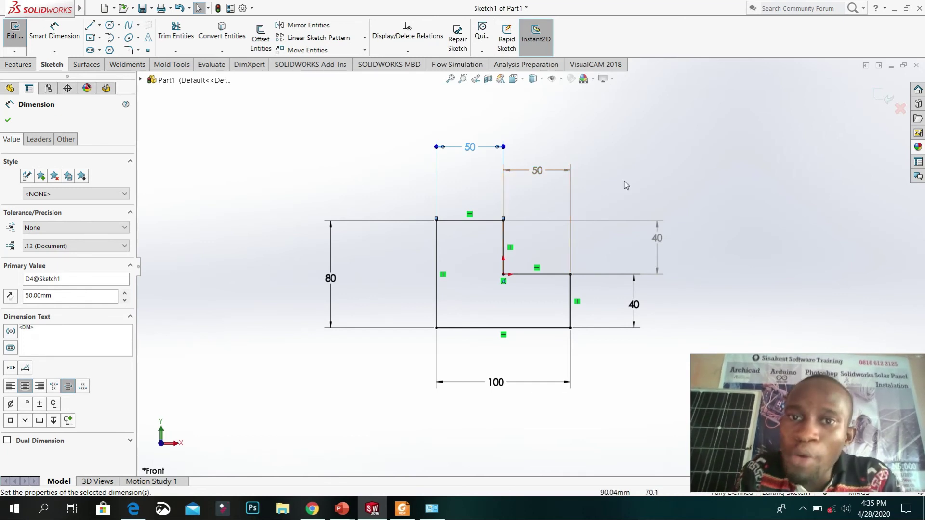
Step: Try to edit the driven dimension on the upper edge of the L-profile's foot
{"action": "left_click", "coordinate": [538, 172]}
{"action": "double_click", "coordinate": [537, 172]}
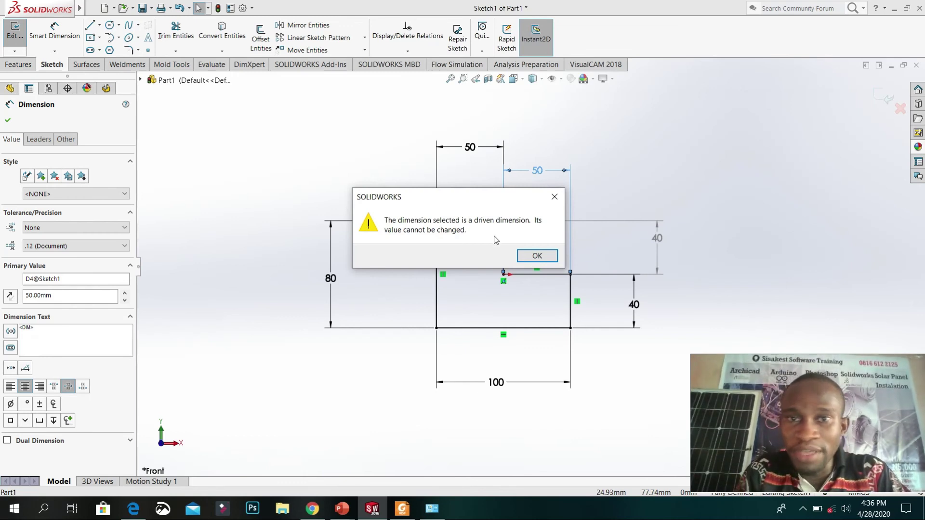
{"action": "left_click", "coordinate": [553, 199]}
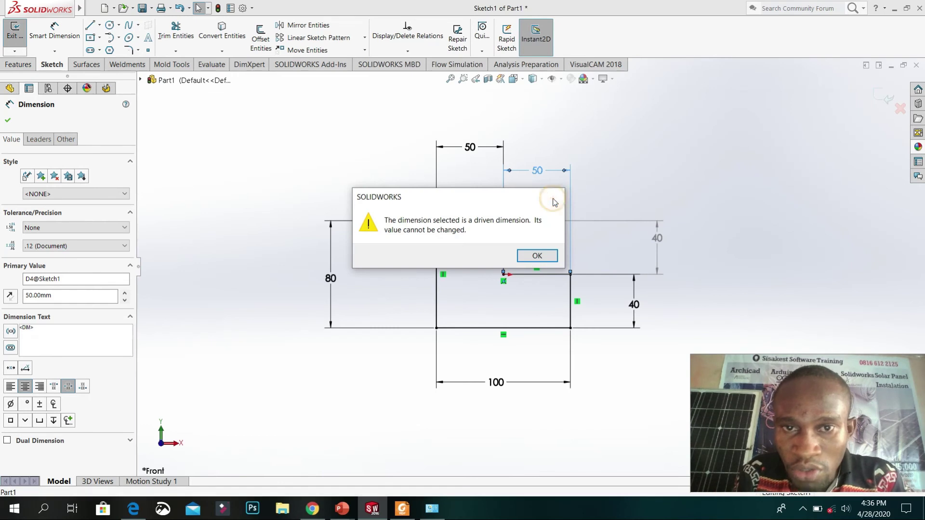
{"action": "left_click", "coordinate": [9, 120]}
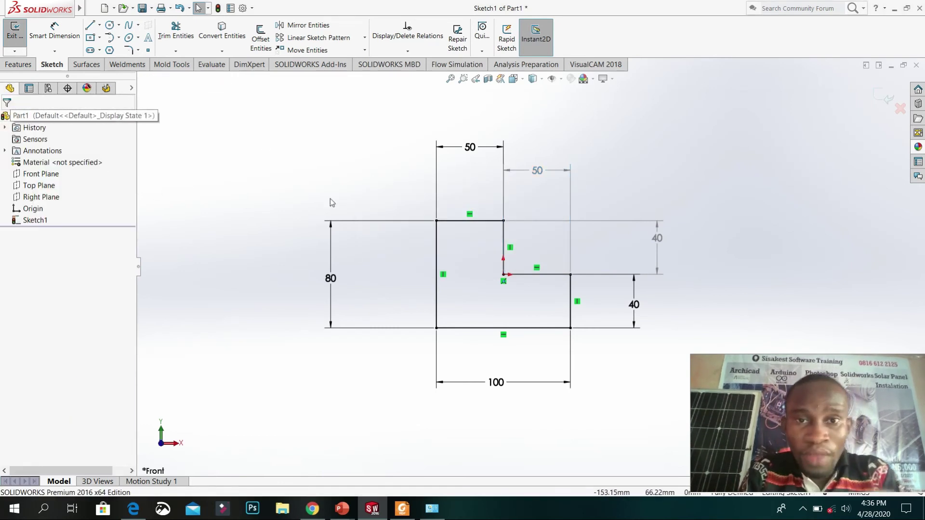
Step: Select all edges of the L-profile except the bottom one by adding them individually to one selection, and clear the selection
{"action": "scroll", "coordinate": [447, 227], "scroll_direction": "down", "scroll_amount": 3}
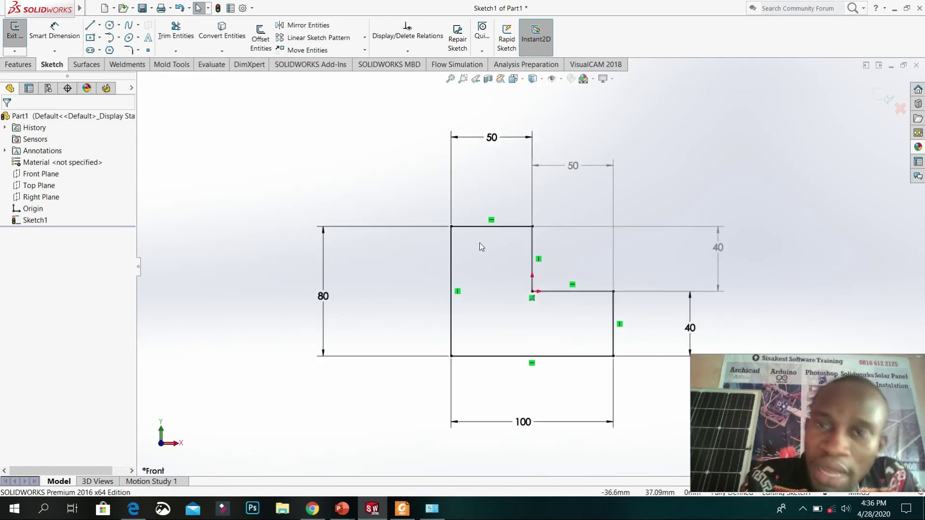
{"action": "scroll", "coordinate": [530, 267], "scroll_direction": "up", "scroll_amount": 4}
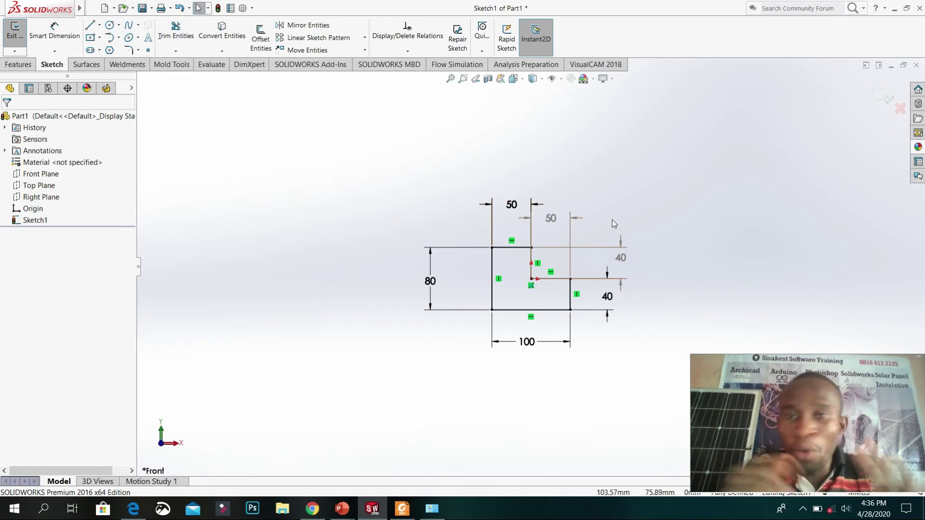
{"action": "left_click", "coordinate": [490, 262]}
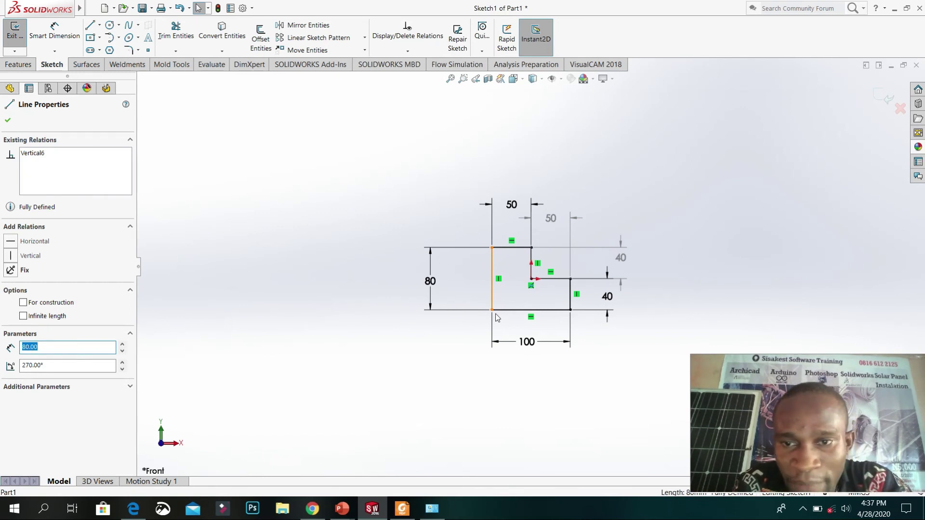
{"action": "left_click", "coordinate": [512, 247]}
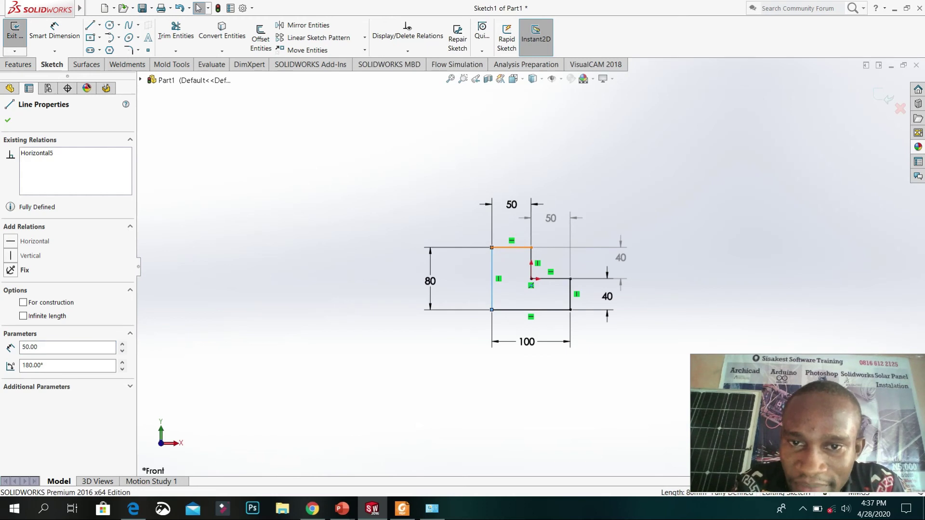
{"action": "left_click", "coordinate": [531, 262], "text": "ctrl"}
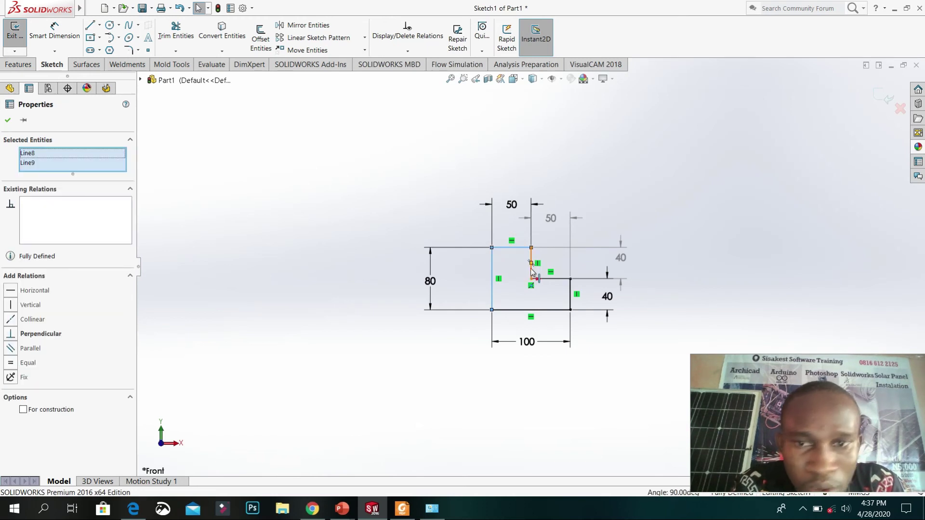
{"action": "left_click", "coordinate": [570, 287]}
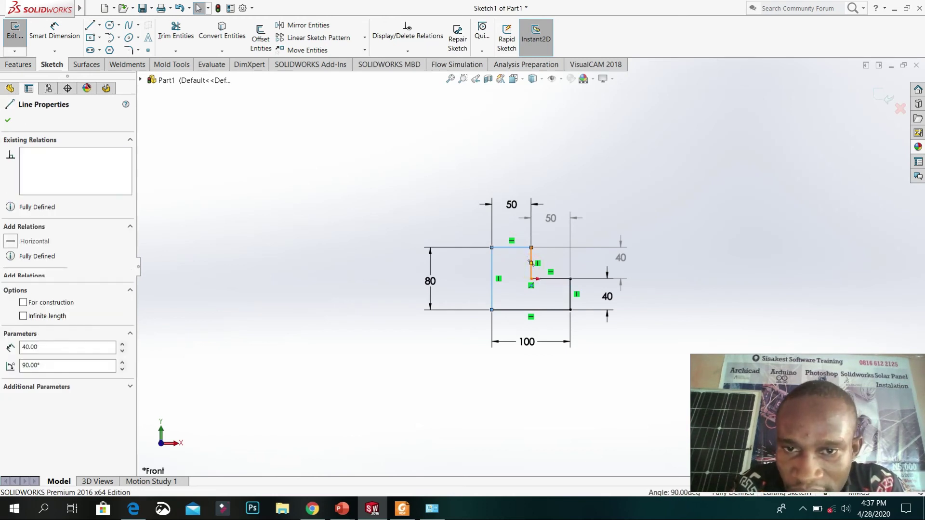
{"action": "left_click", "coordinate": [531, 262], "text": "ctrl"}
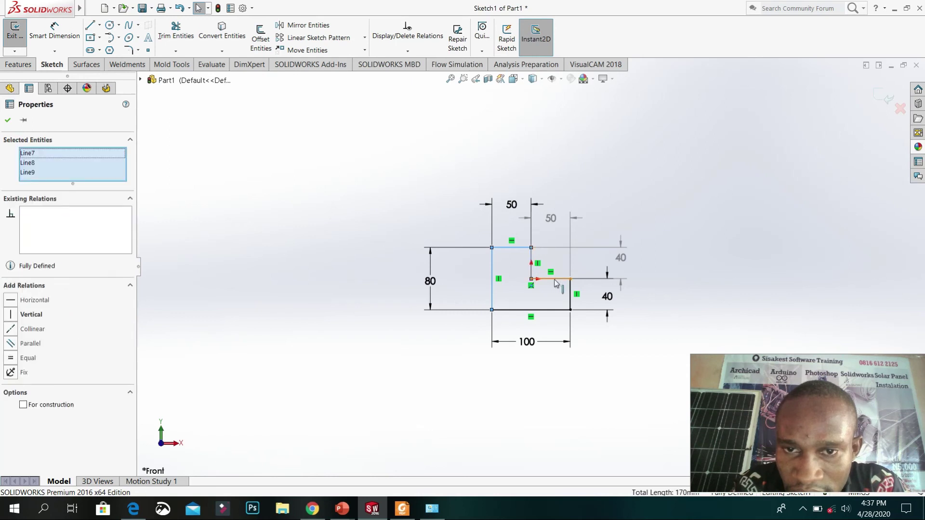
{"action": "left_click", "coordinate": [569, 294], "text": "ctrl"}
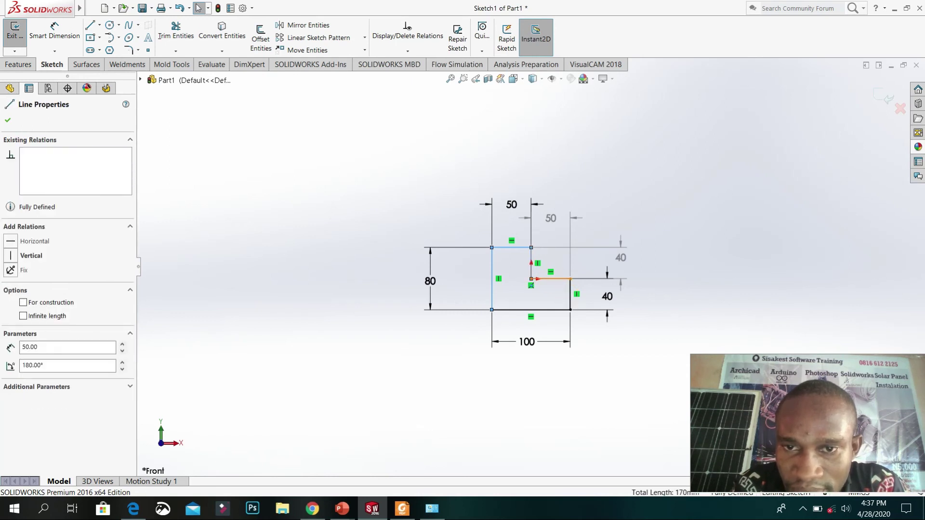
{"action": "left_click", "coordinate": [549, 279], "text": "ctrl"}
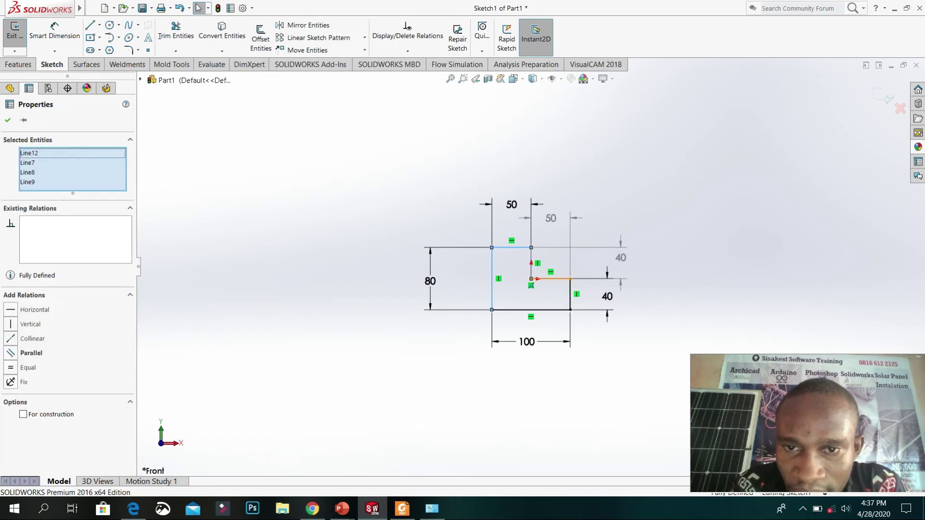
{"action": "left_click", "coordinate": [550, 313], "text": "ctrl"}
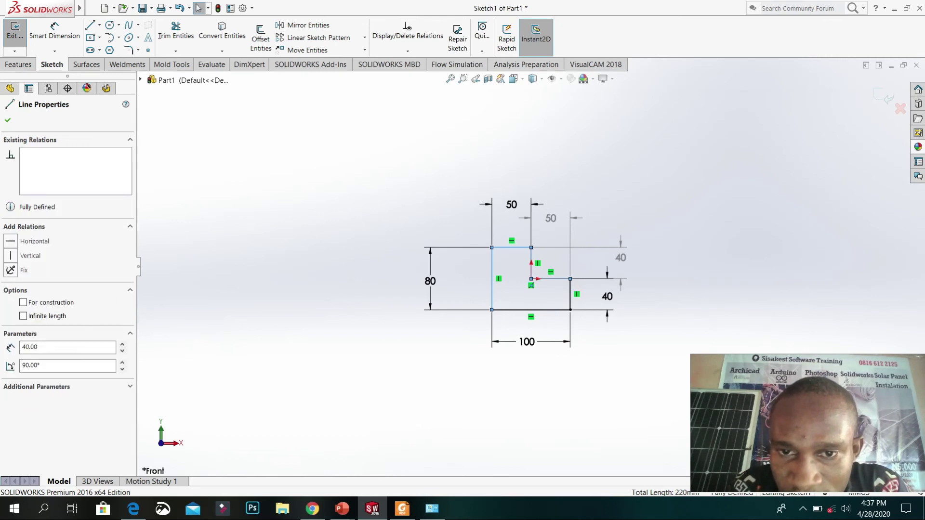
{"action": "left_click", "coordinate": [551, 277], "text": "ctrl"}
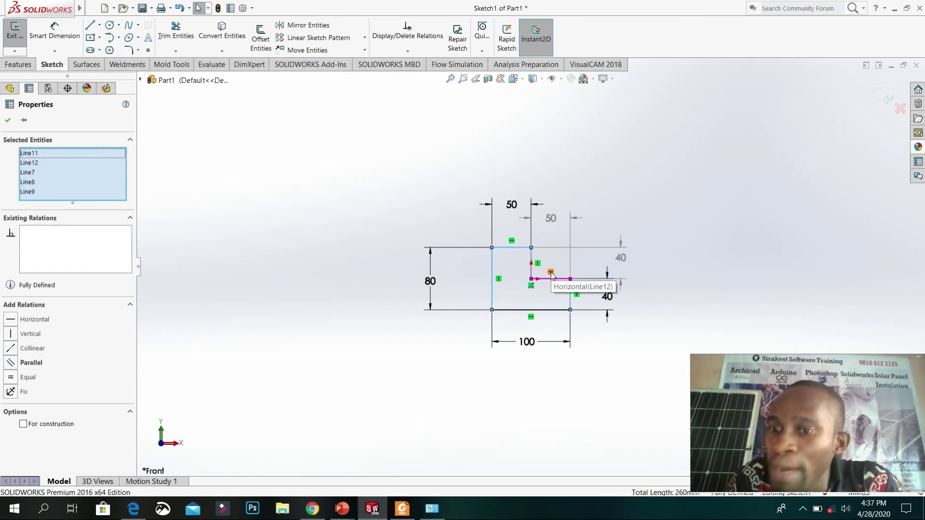
{"action": "key", "text": "ctrl"}
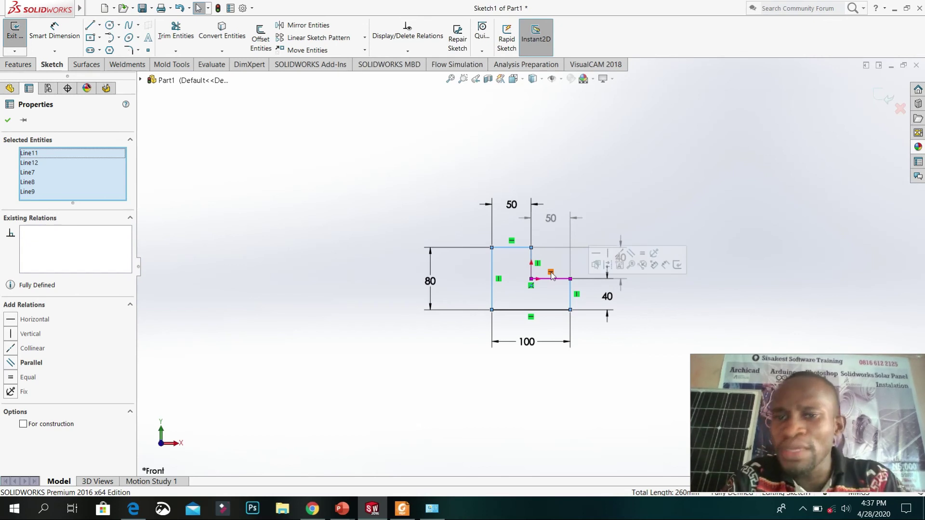
{"action": "left_click", "coordinate": [7, 121]}
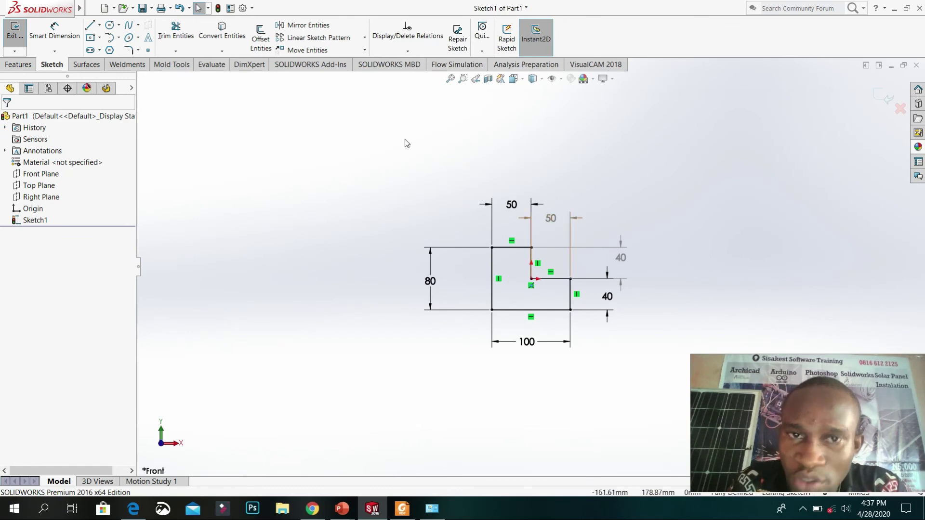
Step: Box-select parts of the L-profile and its dimensions with several left-to-right selection windows, clearing the selection after each
{"action": "left_click", "coordinate": [387, 159]}
{"action": "left_click_drag", "start_coordinate": [406, 222], "coordinate": [556, 291]}
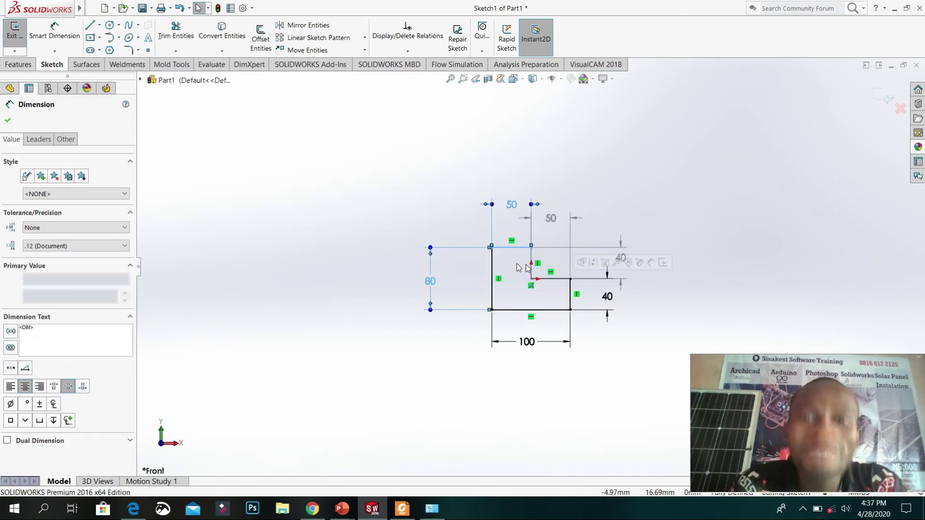
{"action": "left_click_drag", "start_coordinate": [435, 198], "coordinate": [422, 161]}
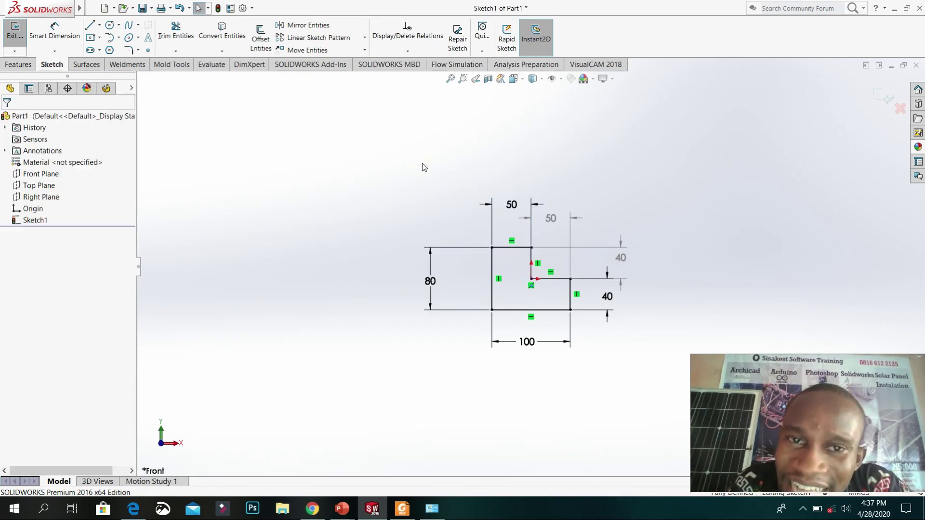
{"action": "mouse_move", "coordinate": [452, 235]}
{"action": "left_mouse_down"}
{"action": "mouse_move", "coordinate": [475, 277]}
{"action": "mouse_move", "coordinate": [544, 328]}
{"action": "mouse_move", "coordinate": [546, 318]}
{"action": "mouse_move", "coordinate": [574, 356]}
{"action": "mouse_move", "coordinate": [552, 343]}
{"action": "left_mouse_up"}
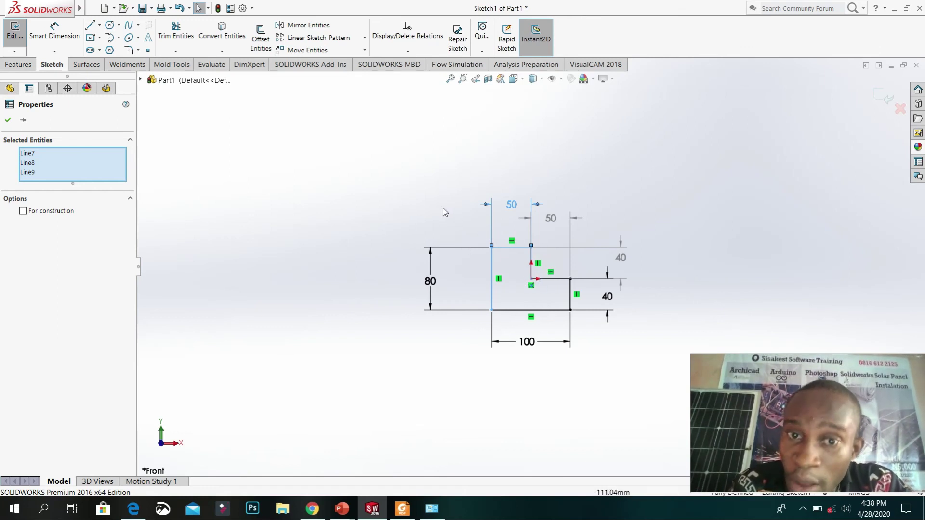
{"action": "left_click", "coordinate": [400, 155]}
{"action": "mouse_move", "coordinate": [400, 155]}
{"action": "left_mouse_down"}
{"action": "mouse_move", "coordinate": [413, 202]}
{"action": "mouse_move", "coordinate": [527, 302]}
{"action": "mouse_move", "coordinate": [562, 377]}
{"action": "left_mouse_up"}
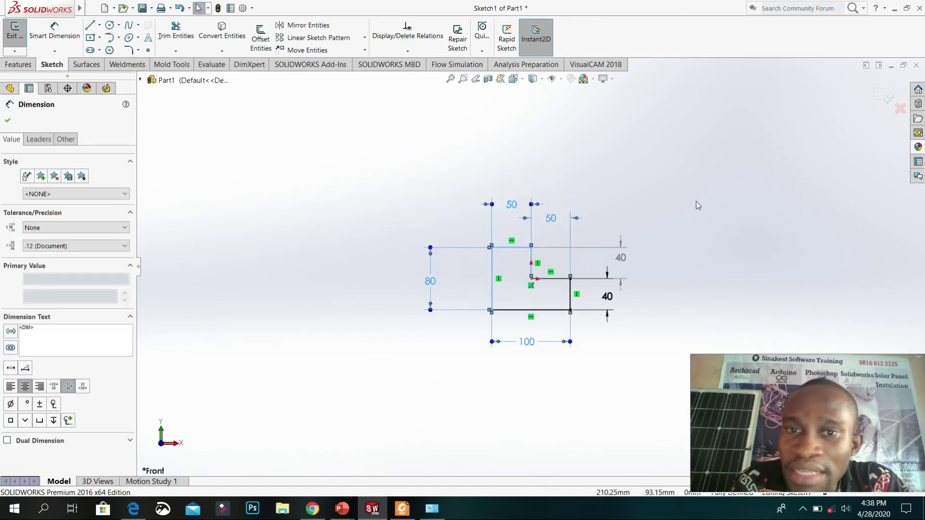
{"action": "left_click", "coordinate": [694, 195]}
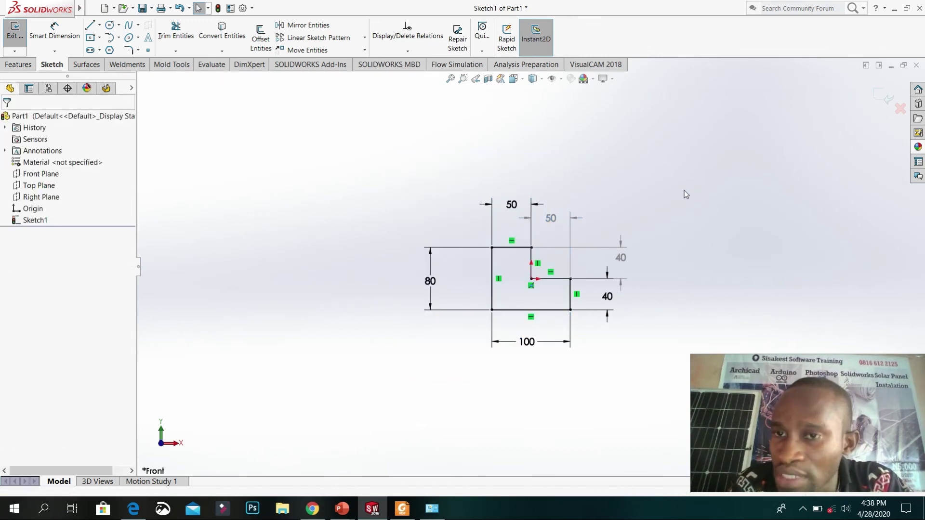
{"action": "left_click", "coordinate": [684, 191]}
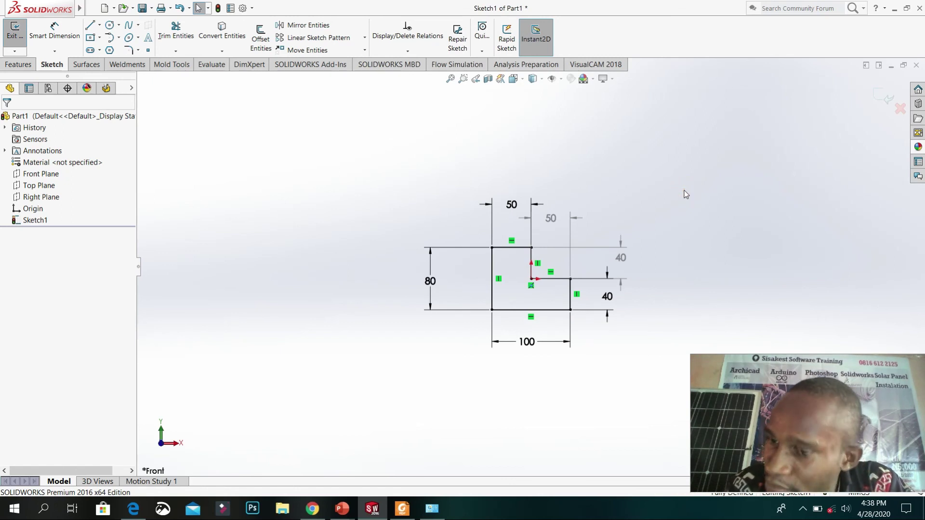
Step: Draw a right-to-left crossing selection from the empty area above the L-profile's foot across its outer vertical and upper edges
{"action": "left_click_drag", "start_coordinate": [684, 190], "coordinate": [591, 303]}
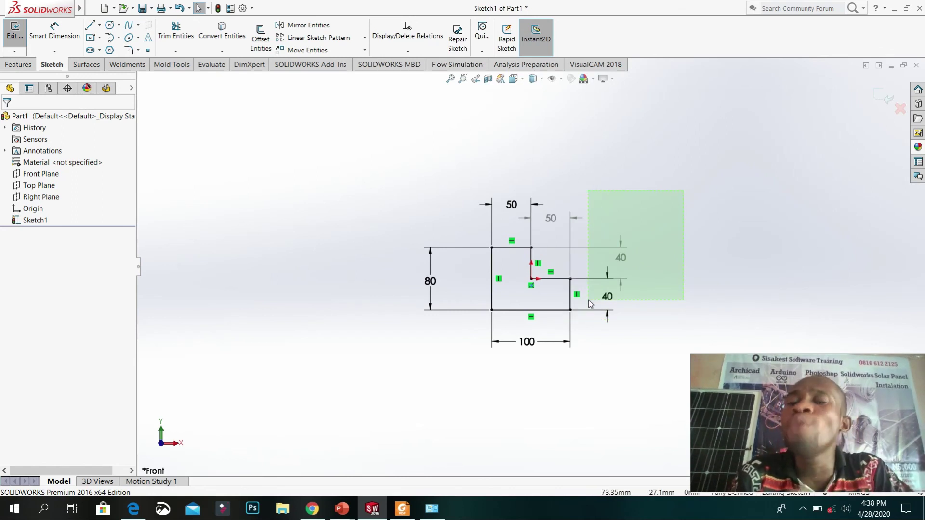
{"action": "left_click_drag", "start_coordinate": [590, 303], "coordinate": [562, 303]}
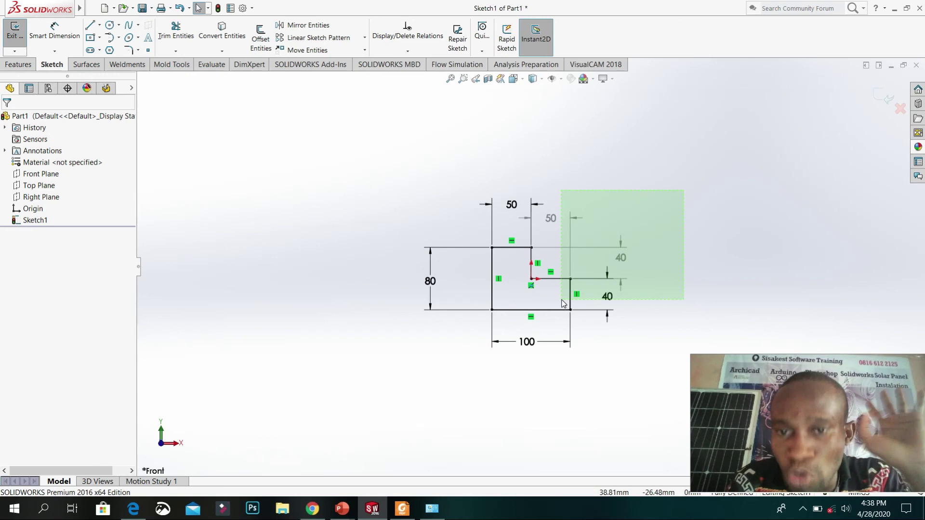
{"action": "left_click_drag", "start_coordinate": [562, 303], "coordinate": [558, 297]}
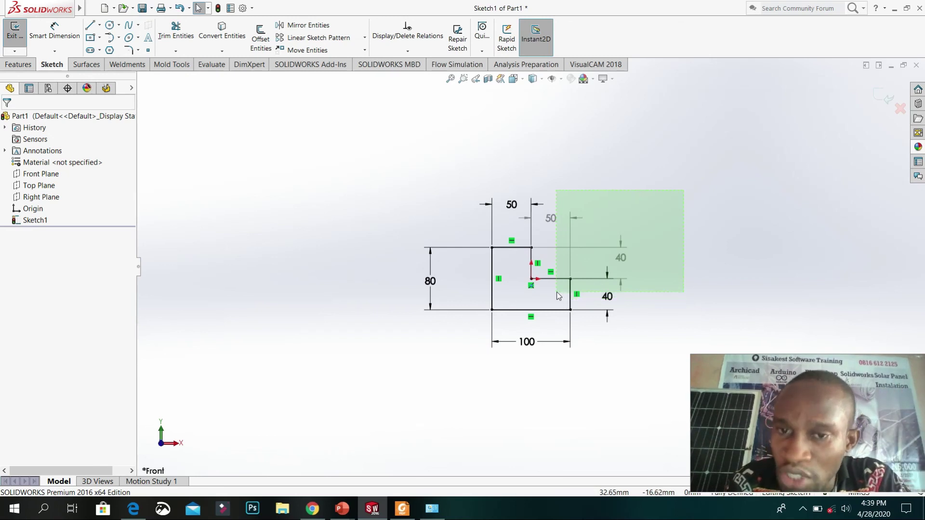